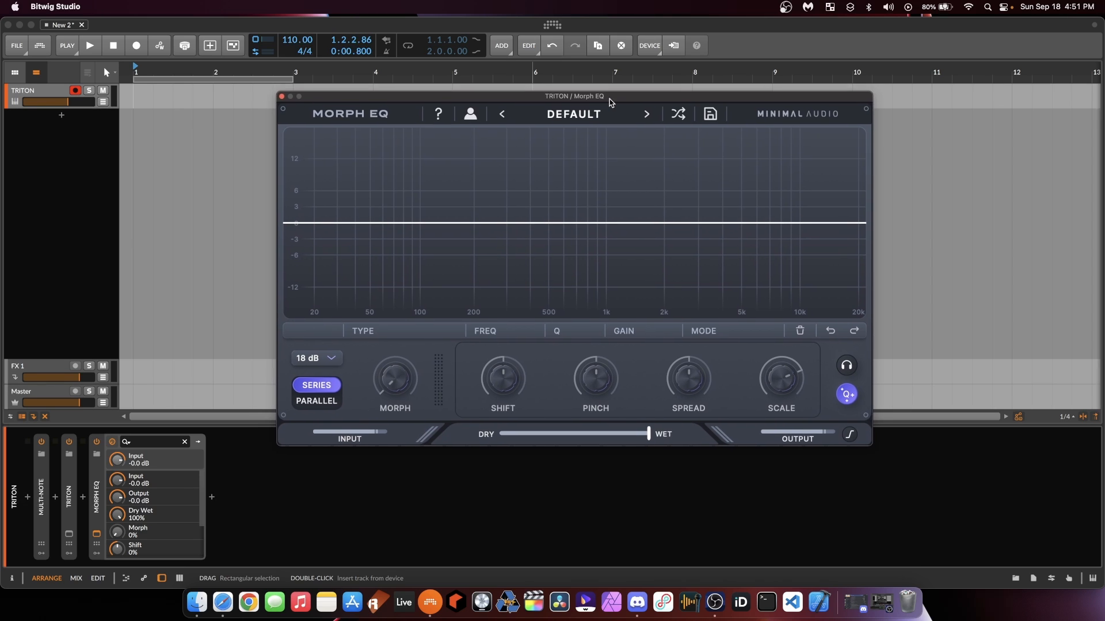
Load the ALTERNATOR preset from the 1 - MORPHING category in Morph EQ.
left_click_drag(613, 99, 613, 110)
left_click(581, 132)
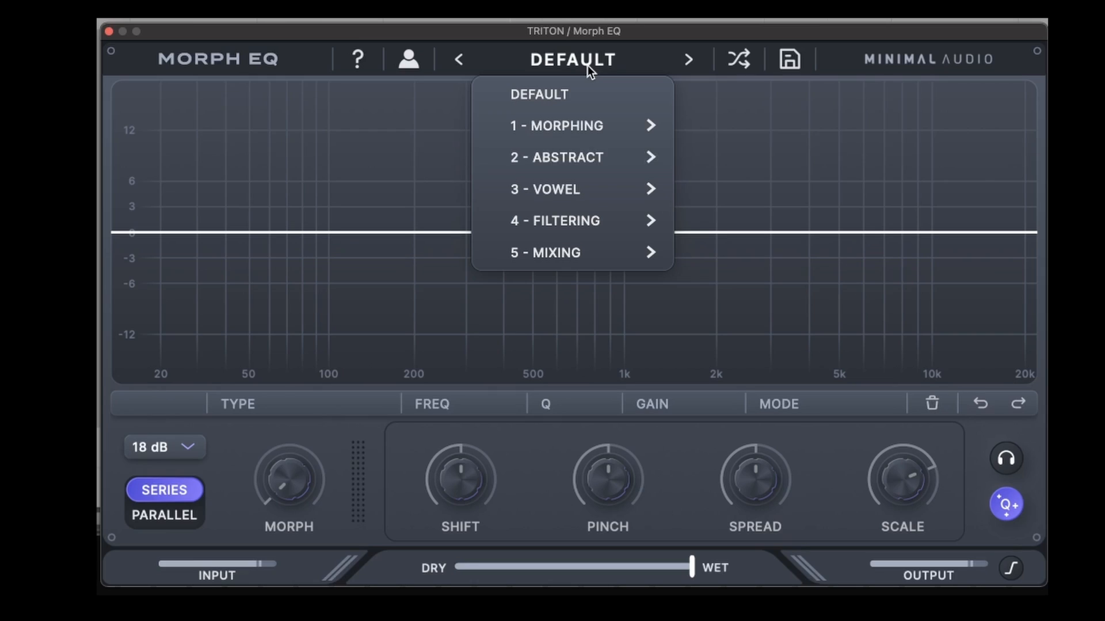
mouse_move(594, 169)
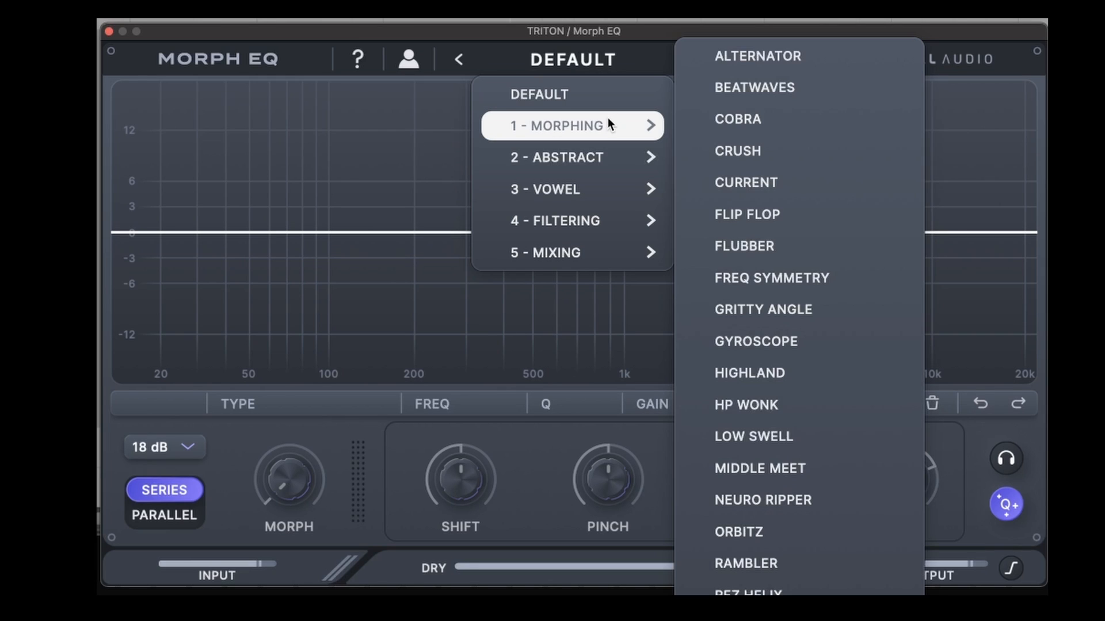
left_click(771, 62)
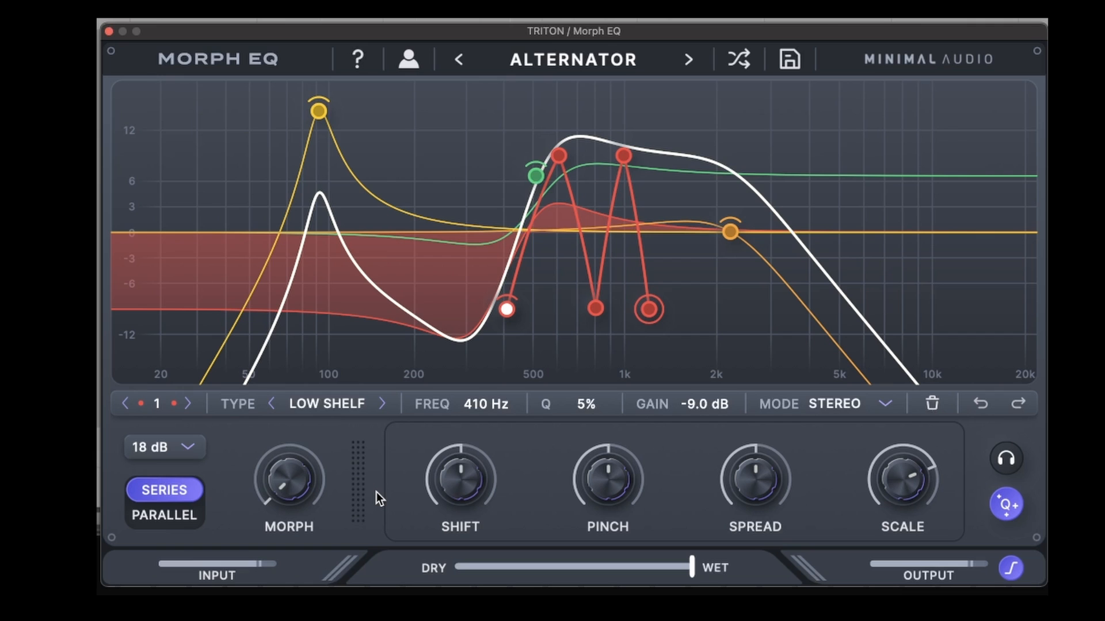
Cycle through the ALTERNATOR preset's bands to examine each one's filter type and morph path.
left_click(188, 404)
left_click(188, 404)
left_click(187, 403)
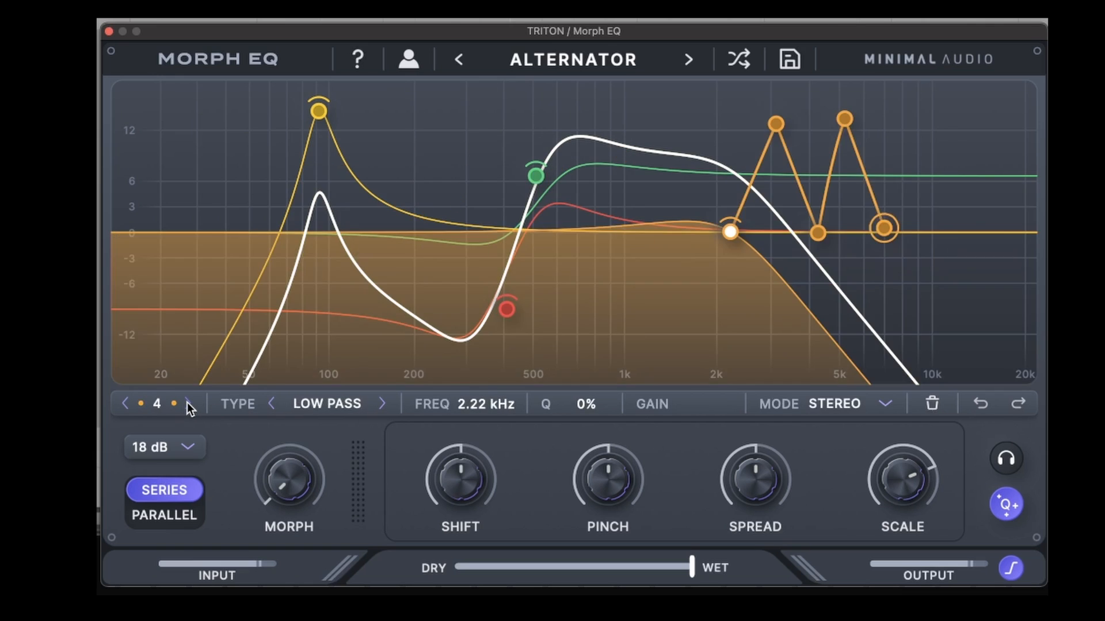
left_click(188, 404)
left_click(188, 403)
left_click(187, 404)
left_click(188, 403)
left_click(188, 403)
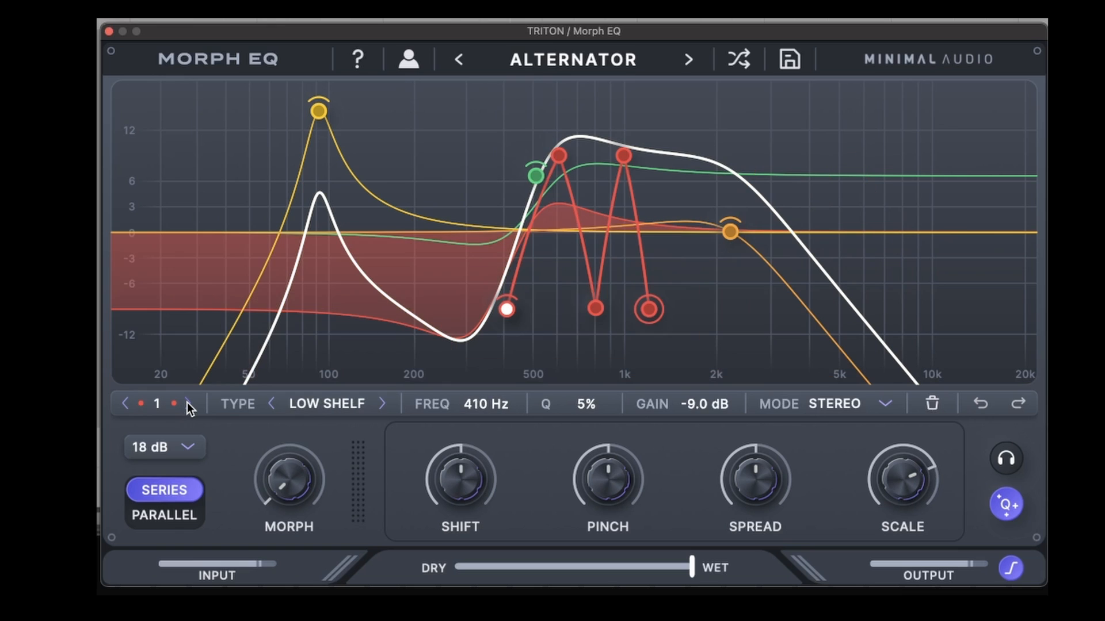
left_click(187, 404)
left_click(188, 403)
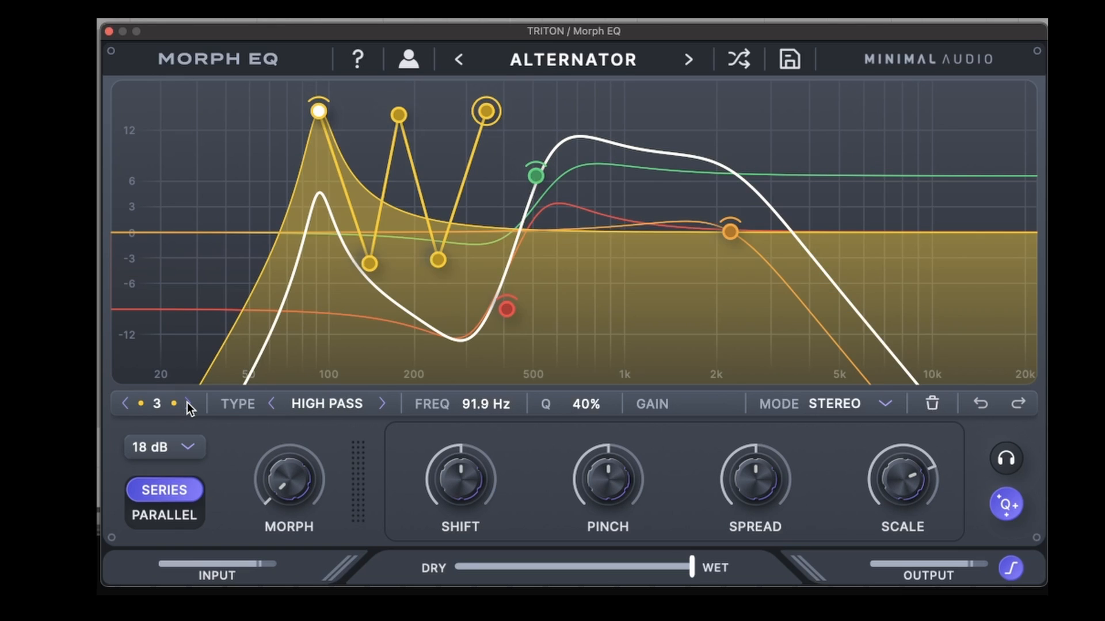
left_click(188, 403)
left_click(188, 404)
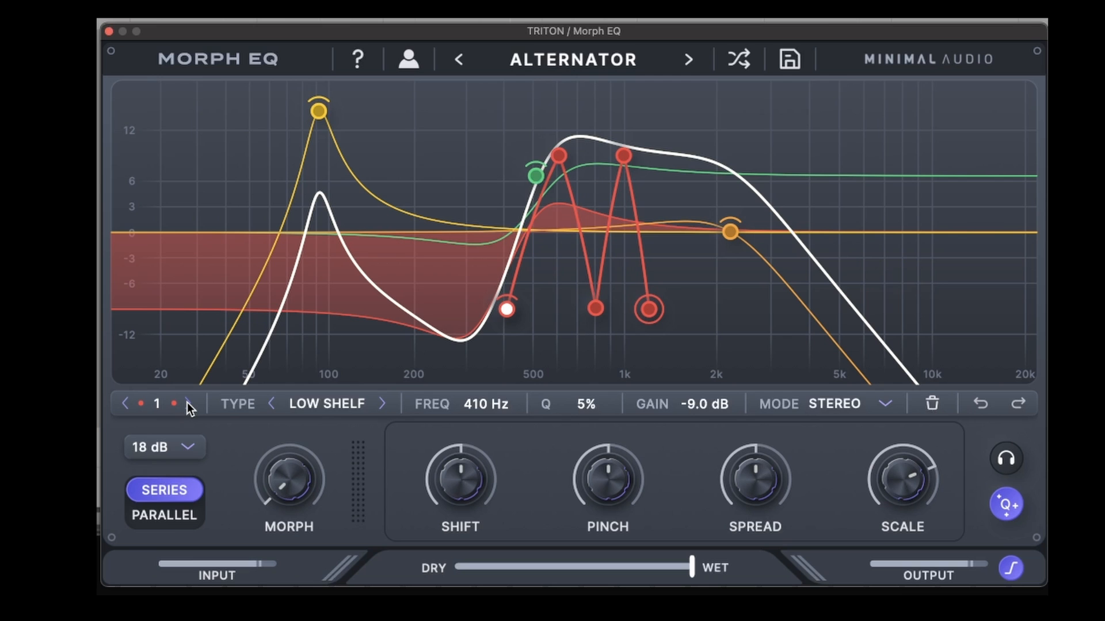
Sweep the Morph amount on the ALTERNATOR preset and reload the DEFAULT preset.
mouse_move(306, 471)
left_click_drag(296, 484, 407, 537)
left_click(579, 62)
left_click(587, 97)
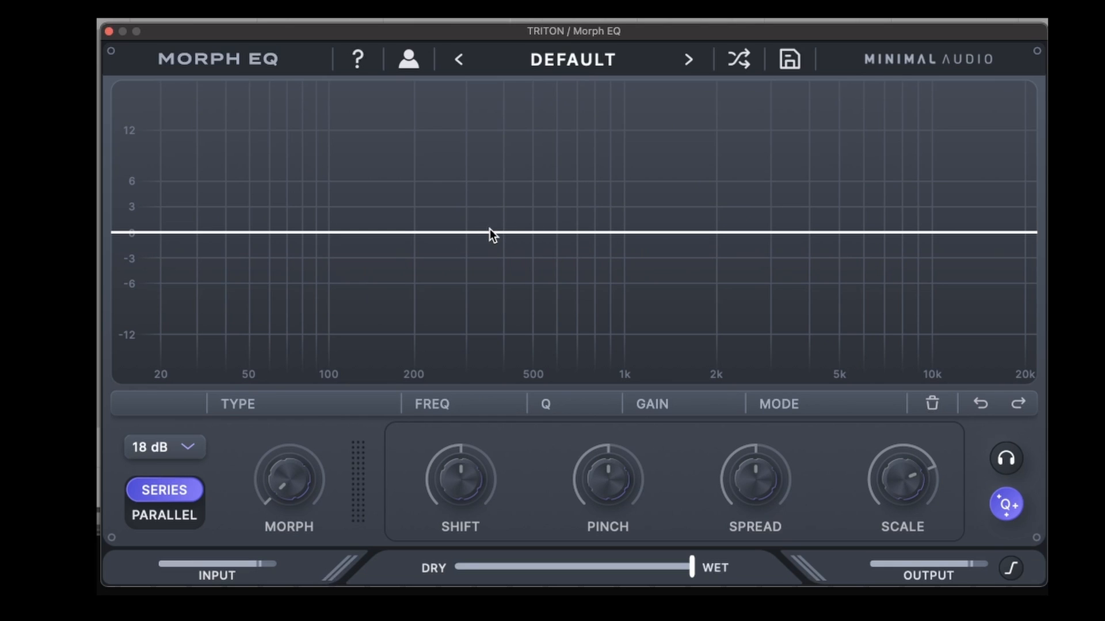
Add a band at about 426 Hz on the flat EQ curve and set its type to LOW PASS.
left_click_drag(506, 232, 511, 234)
left_click(317, 405)
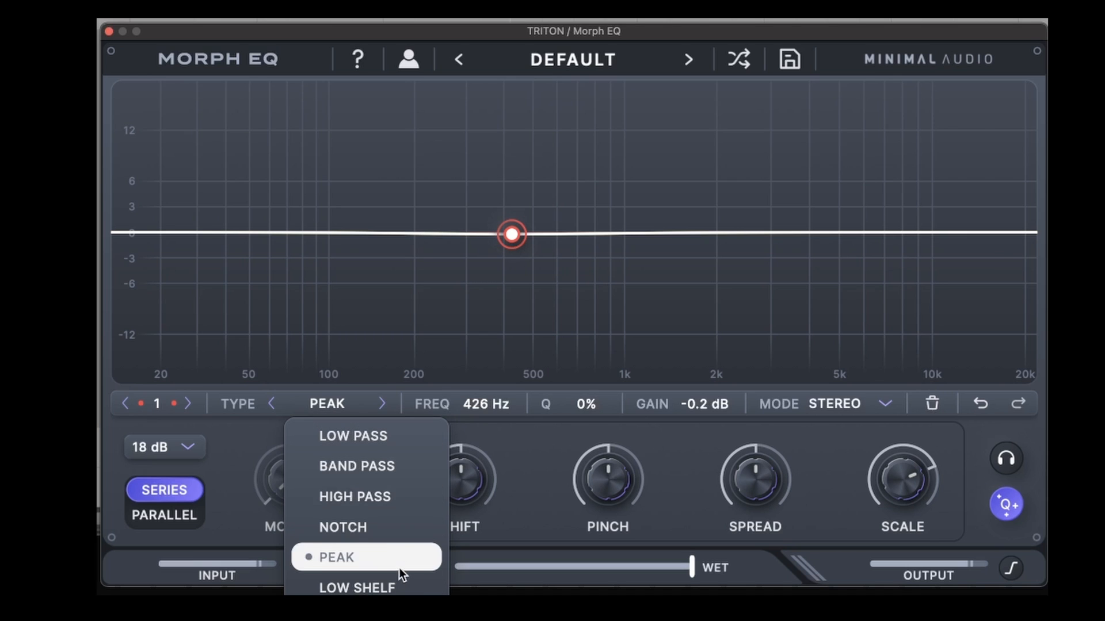
left_click(394, 444)
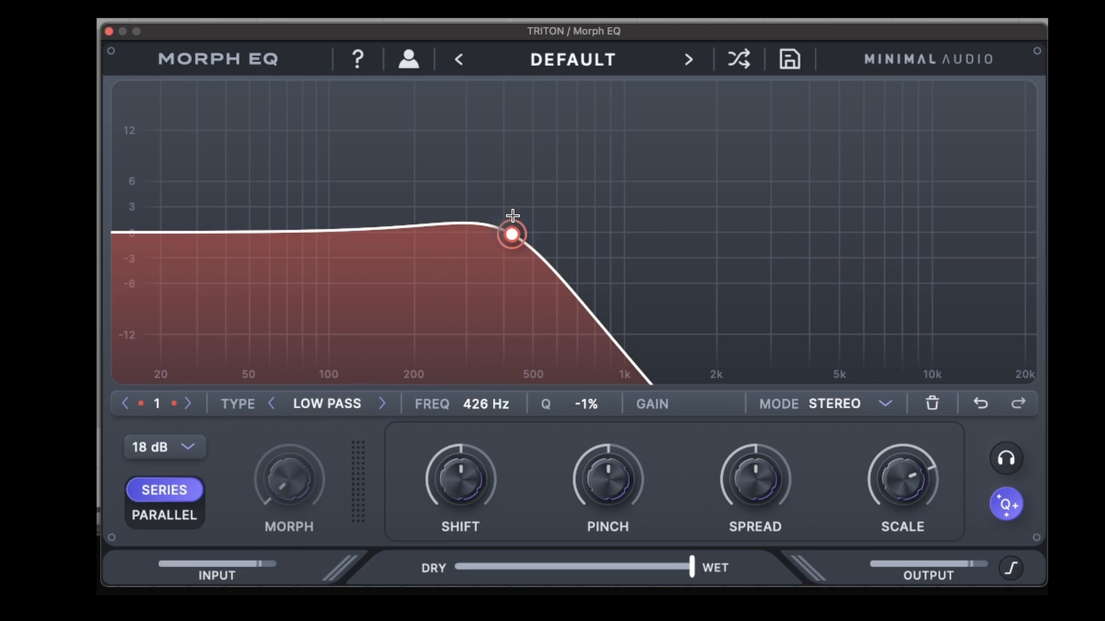
Sweep the low-pass band's cutoff down to about 190 Hz and settle it at about 220 Hz.
key("space")
left_click_drag(512, 234, 409, 242)
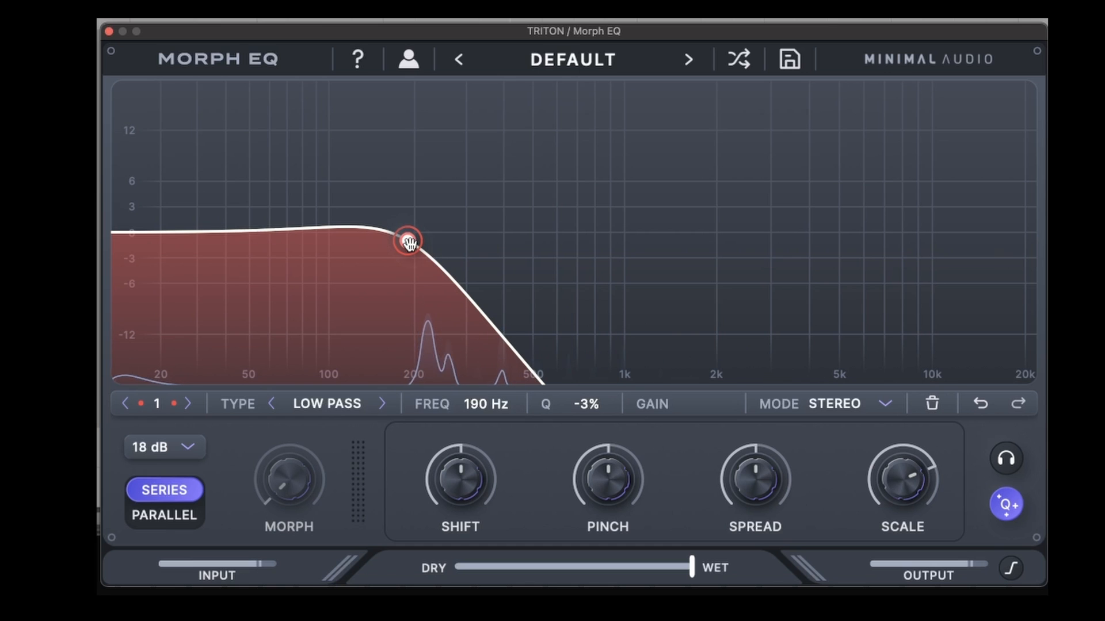
mouse_move(409, 241)
left_mouse_down()
mouse_move(870, 234)
mouse_move(427, 240)
left_mouse_up()
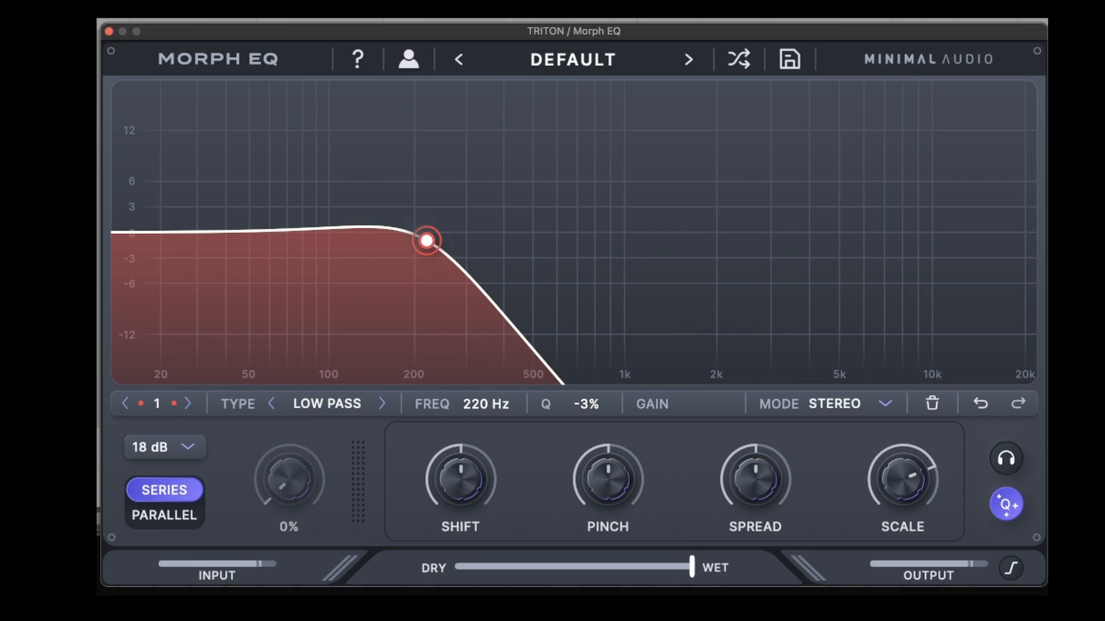
Close the Morph EQ window and add an LFO modulator to the Filter device.
left_click(109, 31)
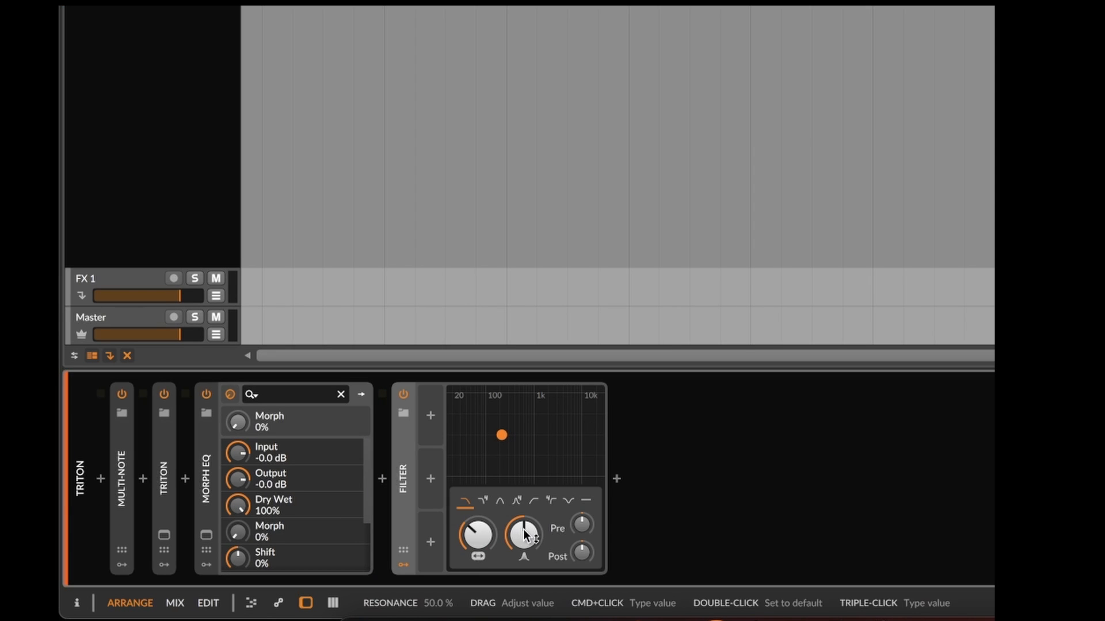
left_click(429, 542)
type("key")
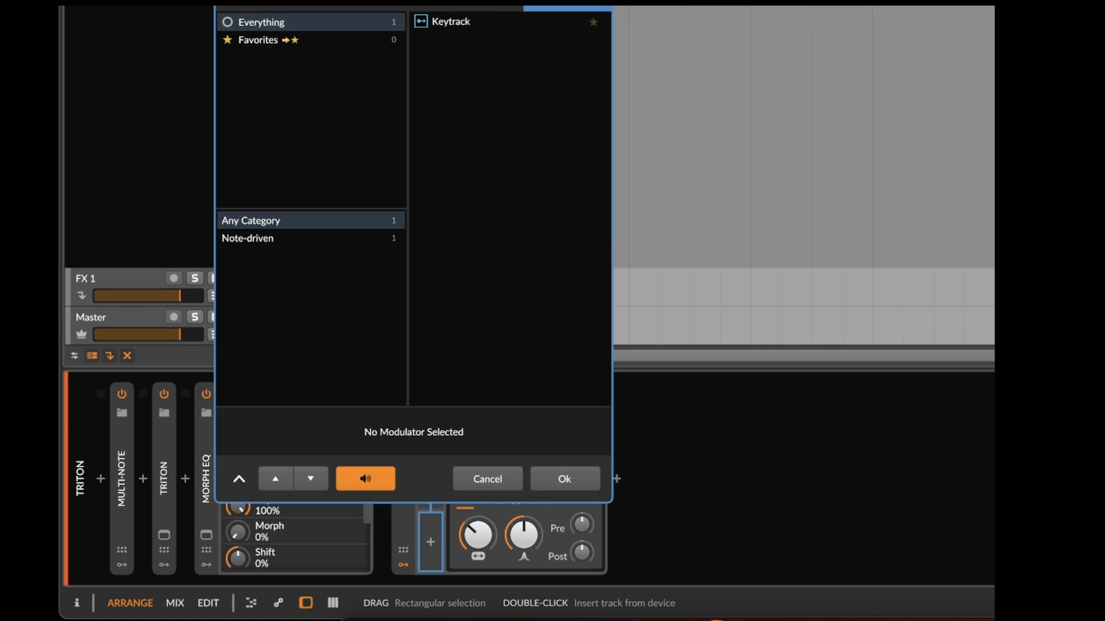
key("BackSpace")
key("BackSpace")
key("BackSpace")
type("lfo")
double_click(518, 23)
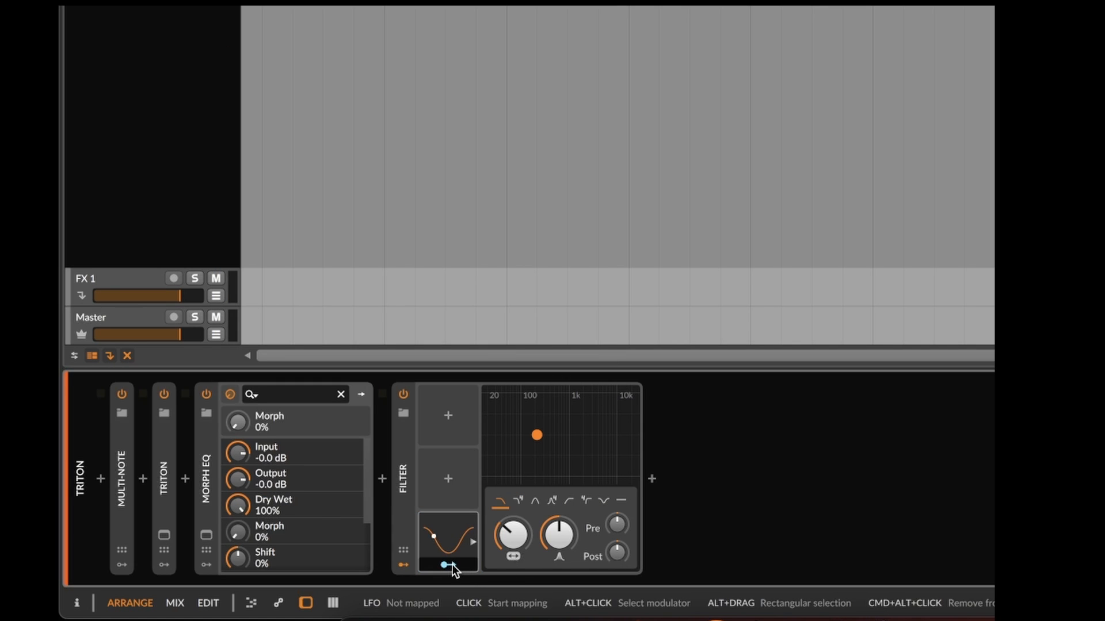
Map the LFO to the Filter's cutoff frequency and switch the LFO from bipolar to unipolar.
left_click(451, 566)
left_click_drag(512, 534, 512, 458)
left_click(449, 564)
left_click(475, 543)
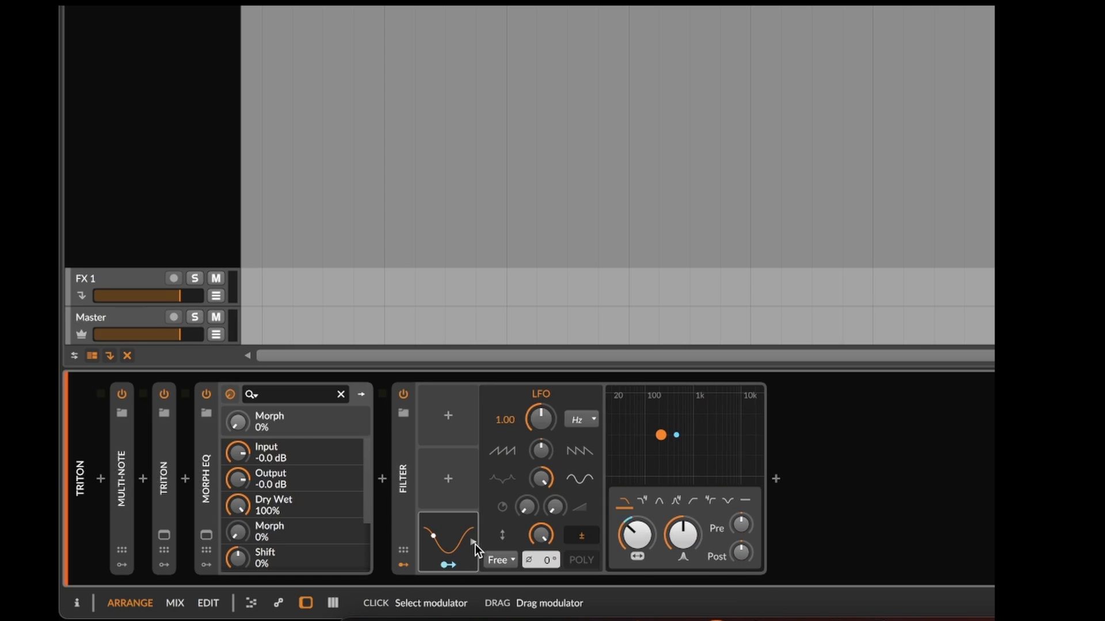
left_click(584, 534)
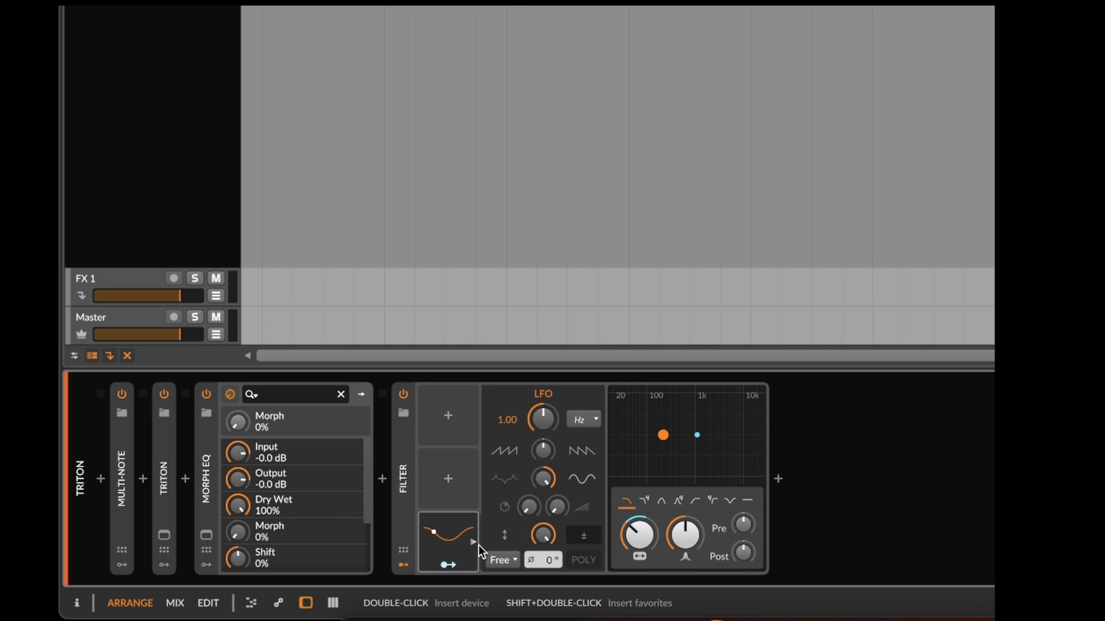
Bypass the Morph EQ device and slow the Filter's LFO rate to about 0.17 Hz.
left_click(206, 394)
key("space")
mouse_move(544, 416)
left_mouse_down()
mouse_move(543, 458)
mouse_move(548, 410)
left_mouse_up()
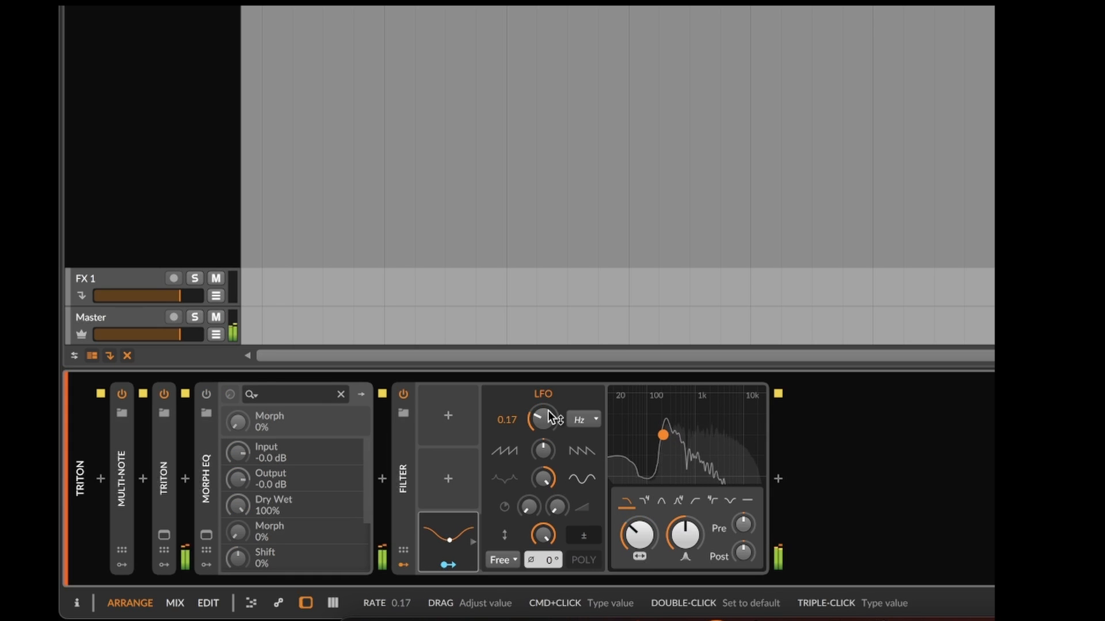
Bypass the Filter device, then re-enable Morph EQ and open its plug-in window.
left_click(402, 394)
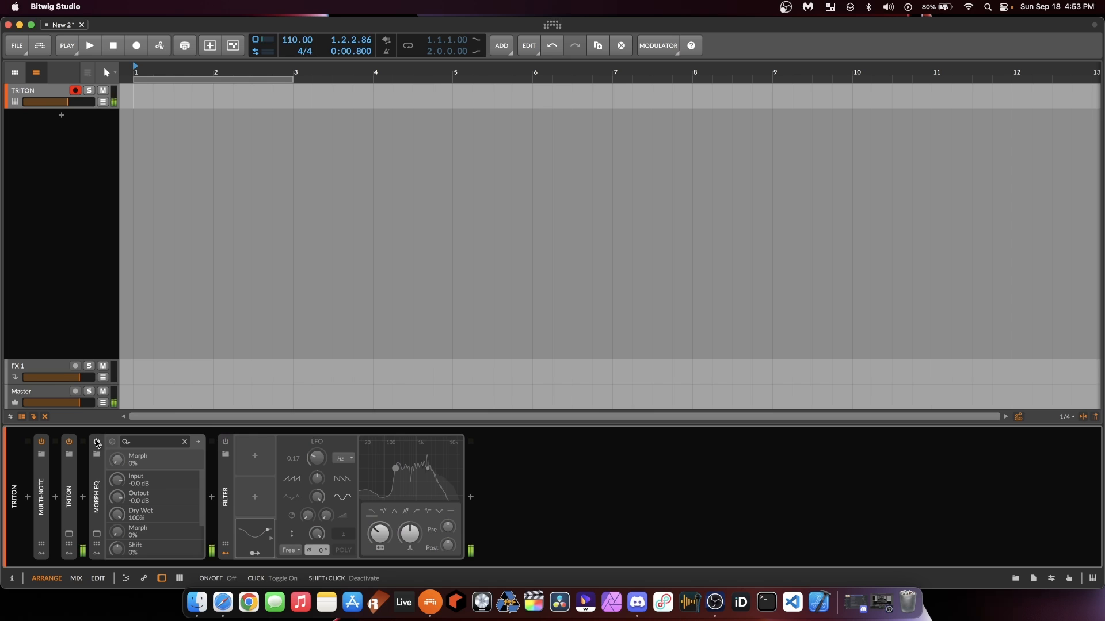
left_click(206, 394)
left_click(206, 535)
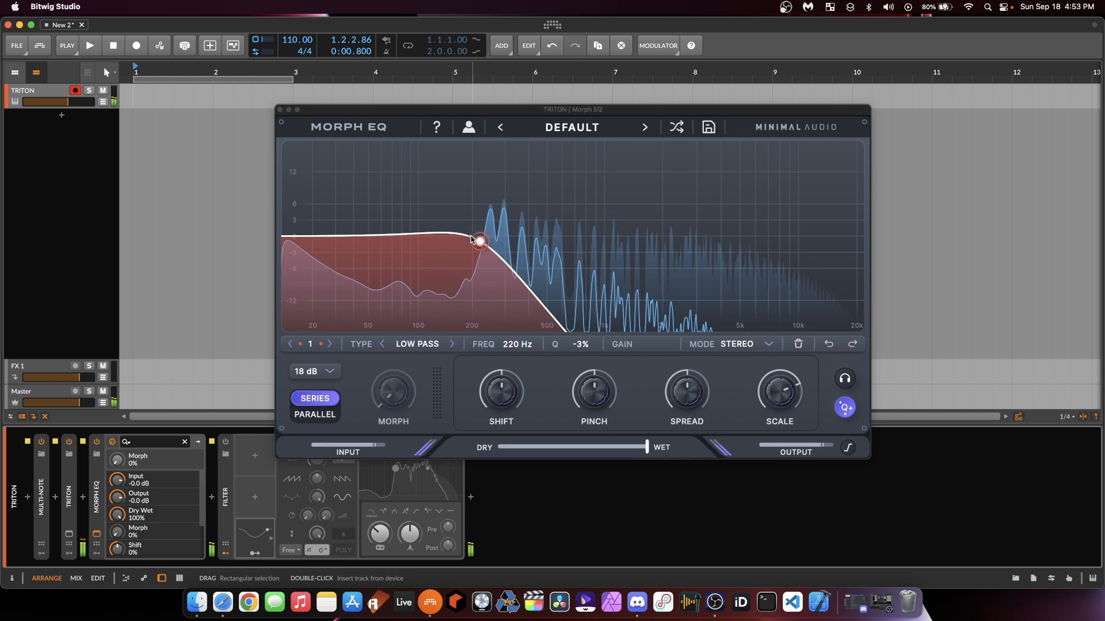
Move the low-pass node up to about 398 Hz, then place it at about 344 Hz with Q at -3%.
left_click_drag(480, 242, 528, 234)
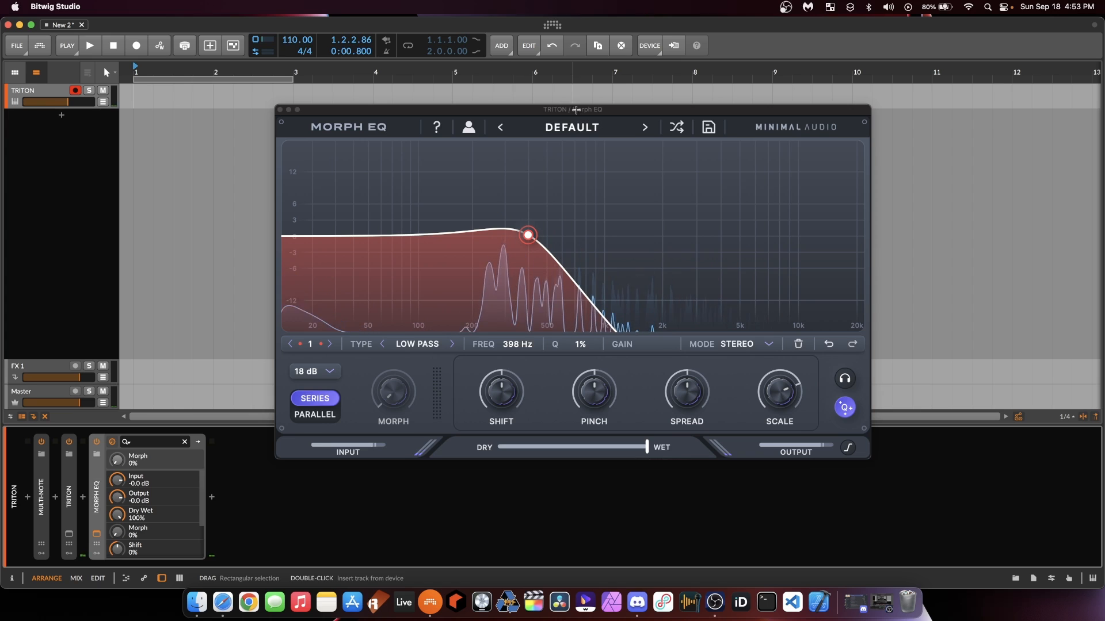
left_click_drag(634, 108, 613, 113)
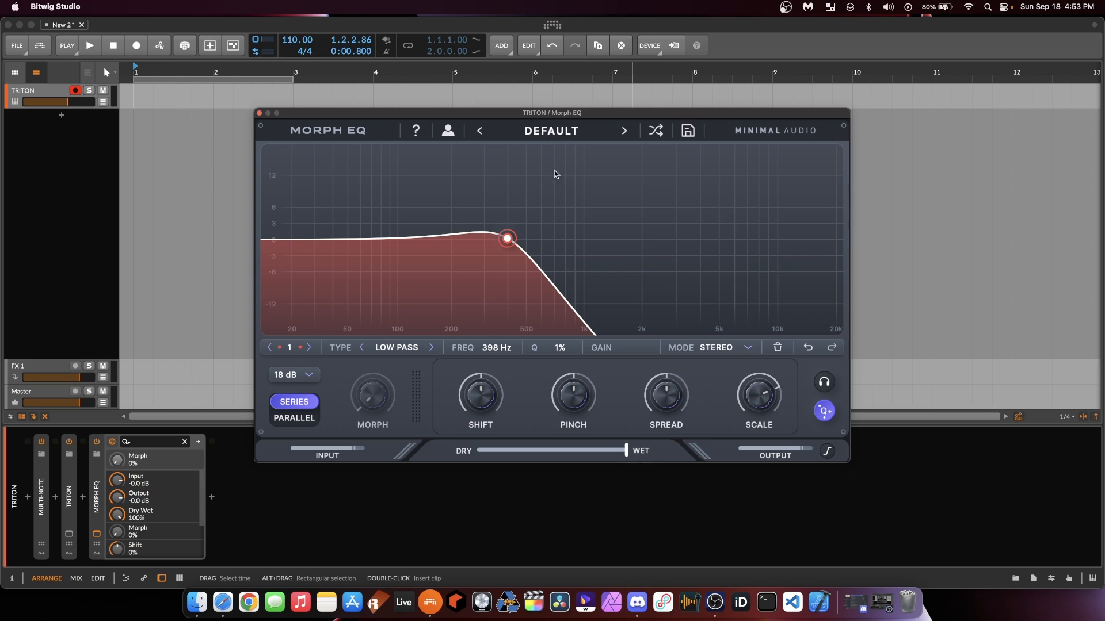
left_click_drag(506, 238, 495, 246)
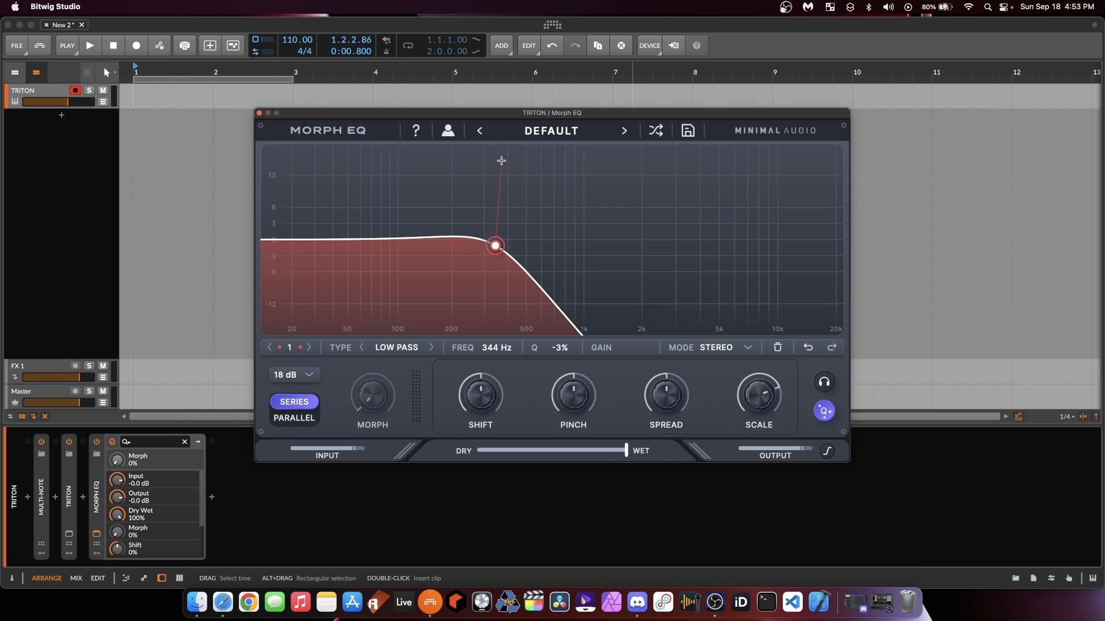
Draw a closed morph path from the low-pass node through about 371 Hz, 2.98 kHz and 8.29 kHz, and sweep Morph to 25%.
left_click(501, 161)
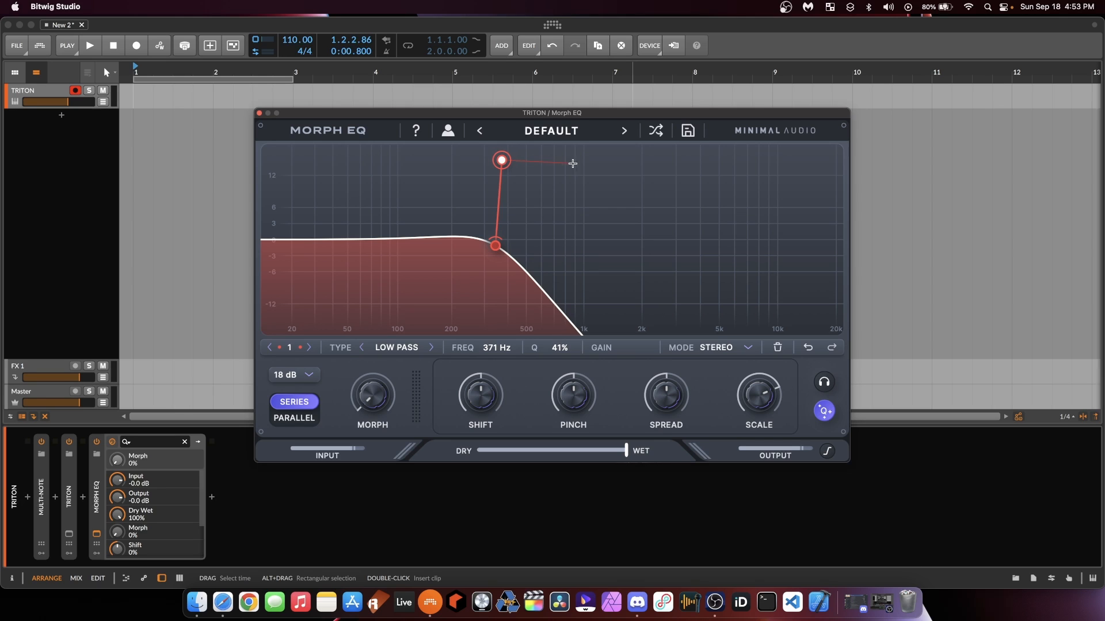
left_click(675, 165)
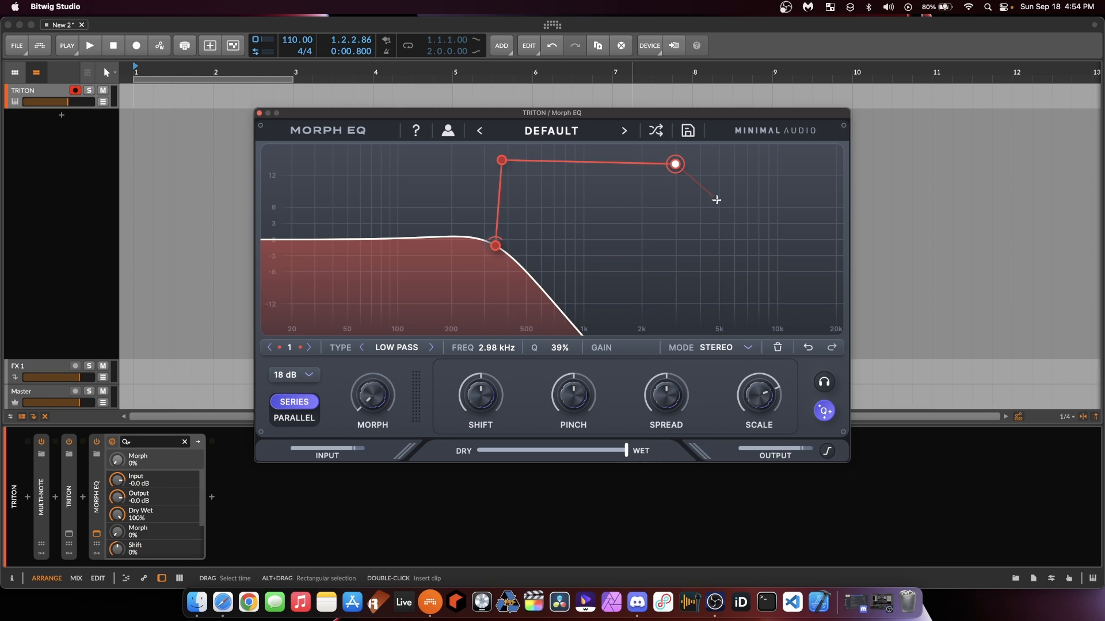
left_click(761, 237)
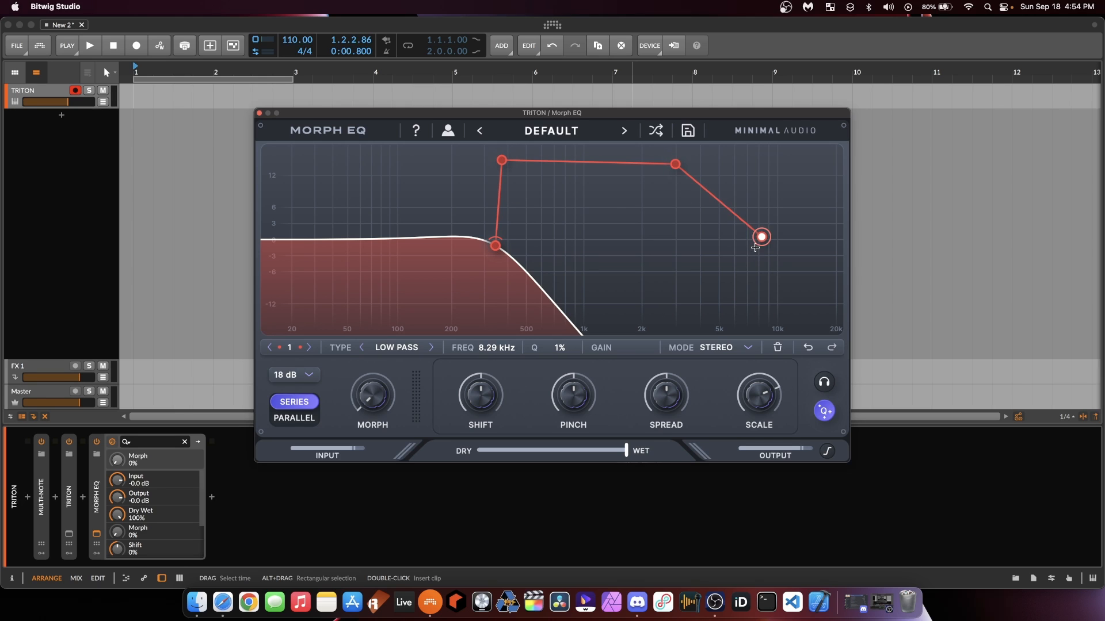
left_click(495, 246)
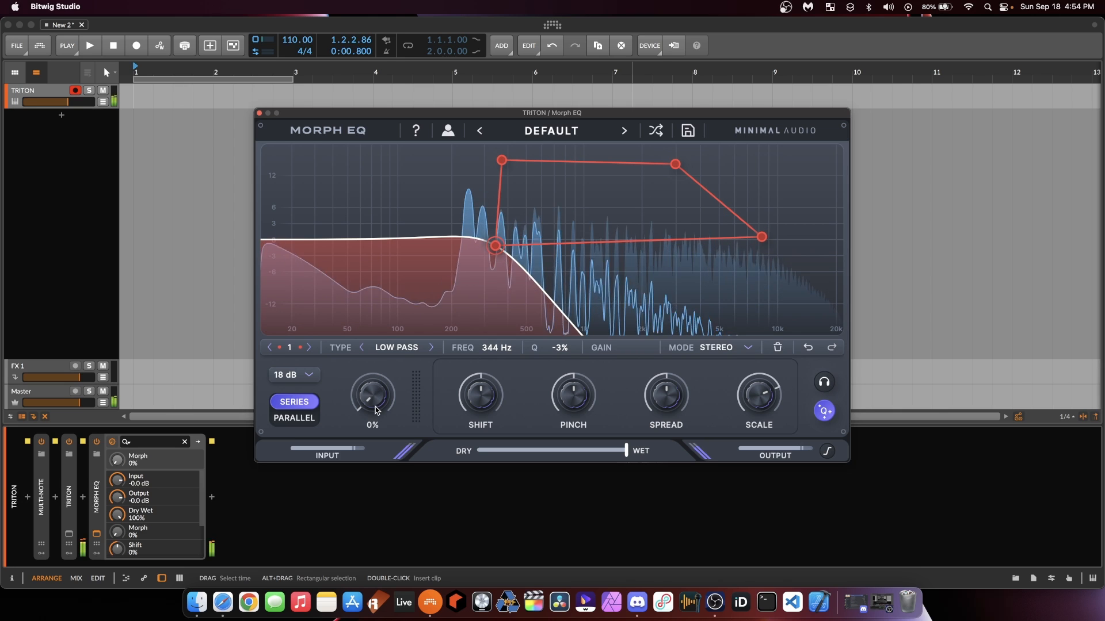
left_click_drag(375, 406, 447, 415)
left_click_drag(434, 453, 379, 362)
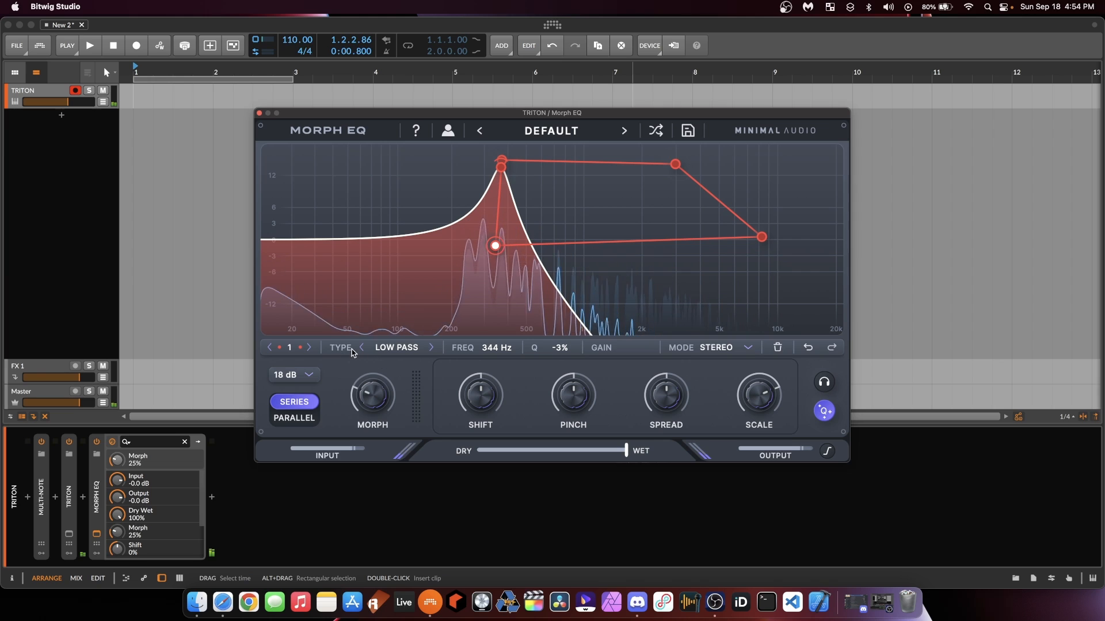
Add a second band, place it at about 895 Hz with Q at 33%, and set its type to BAND PASS.
double_click(783, 225)
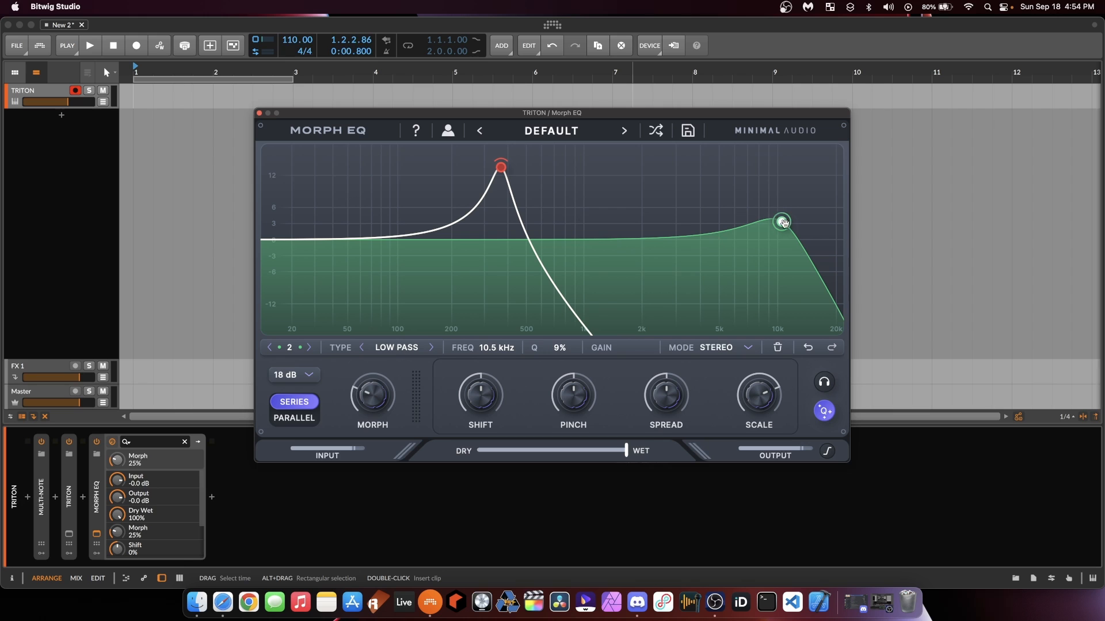
left_click_drag(781, 221, 574, 176)
left_click(397, 348)
left_click(414, 387)
Move the band-pass node to about 691 Hz with Q at 37%, and sweep Morph from 0% to 6%.
left_click_drag(379, 395, 378, 474)
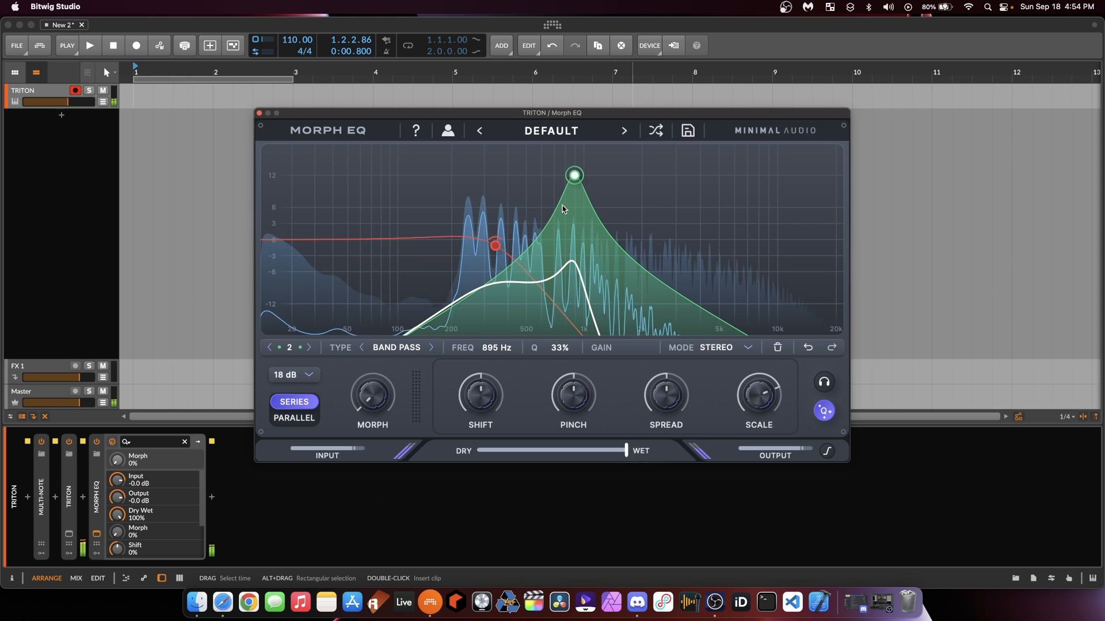
left_click_drag(576, 177, 554, 170)
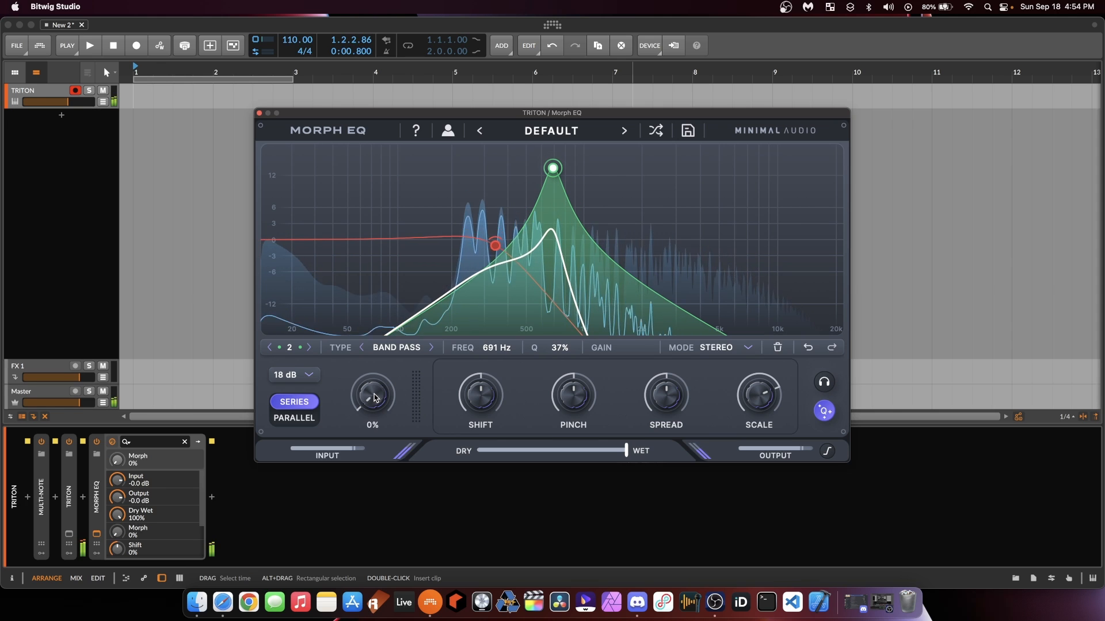
left_click_drag(374, 397, 413, 397)
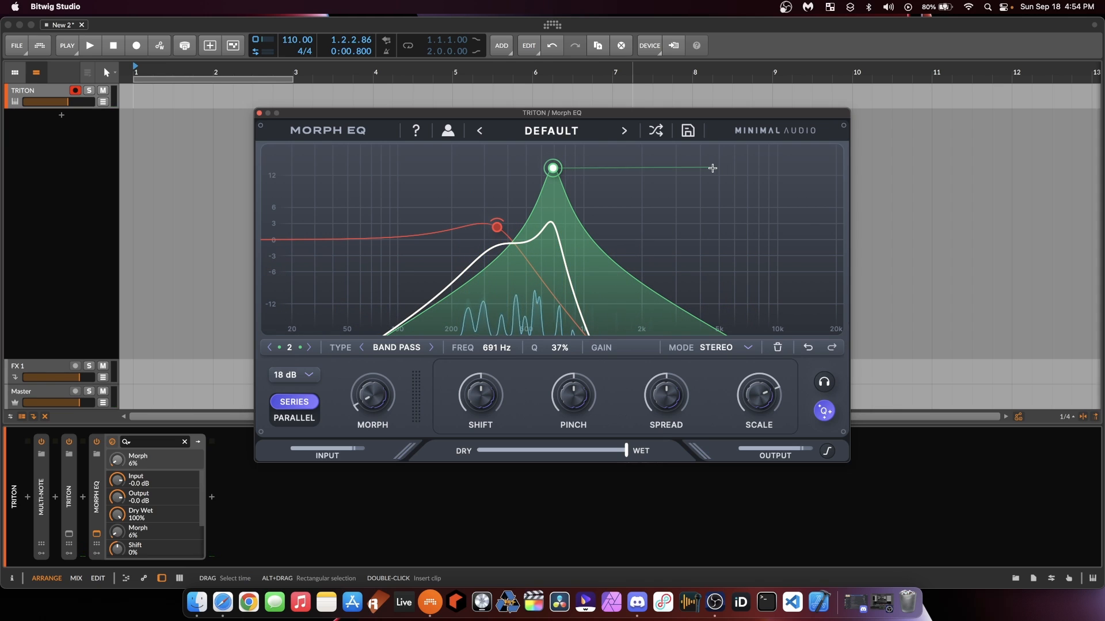
Extend a two-point morph path from the band-pass node, ending at about 12.2 kHz, and sweep Morph back to 0%.
left_click_drag(712, 168, 686, 168)
left_click(794, 221)
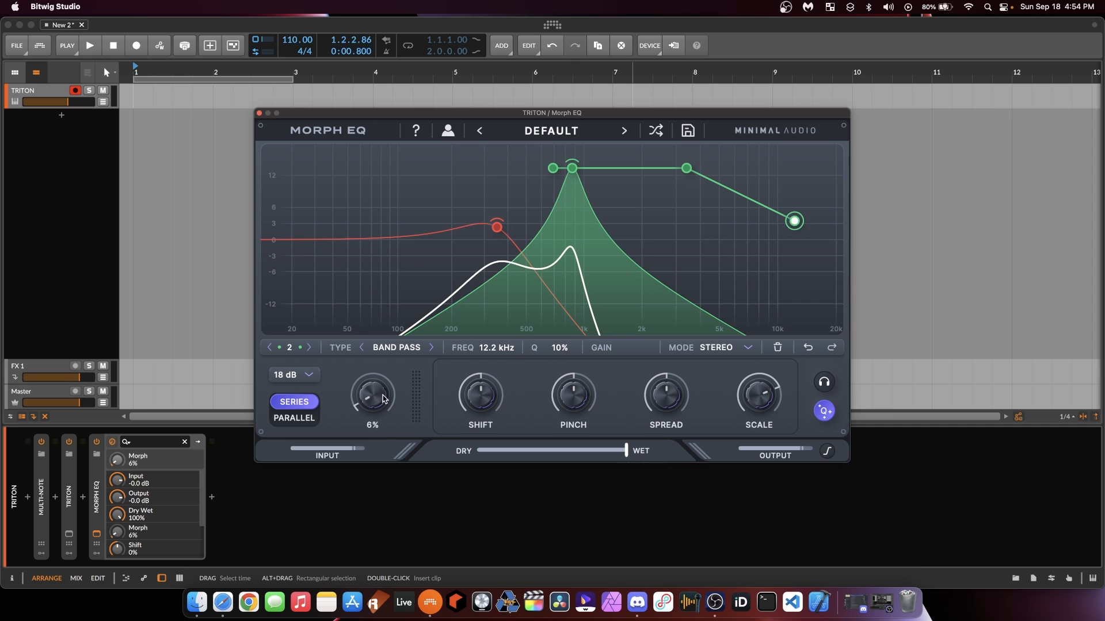
left_click_drag(384, 398, 428, 428)
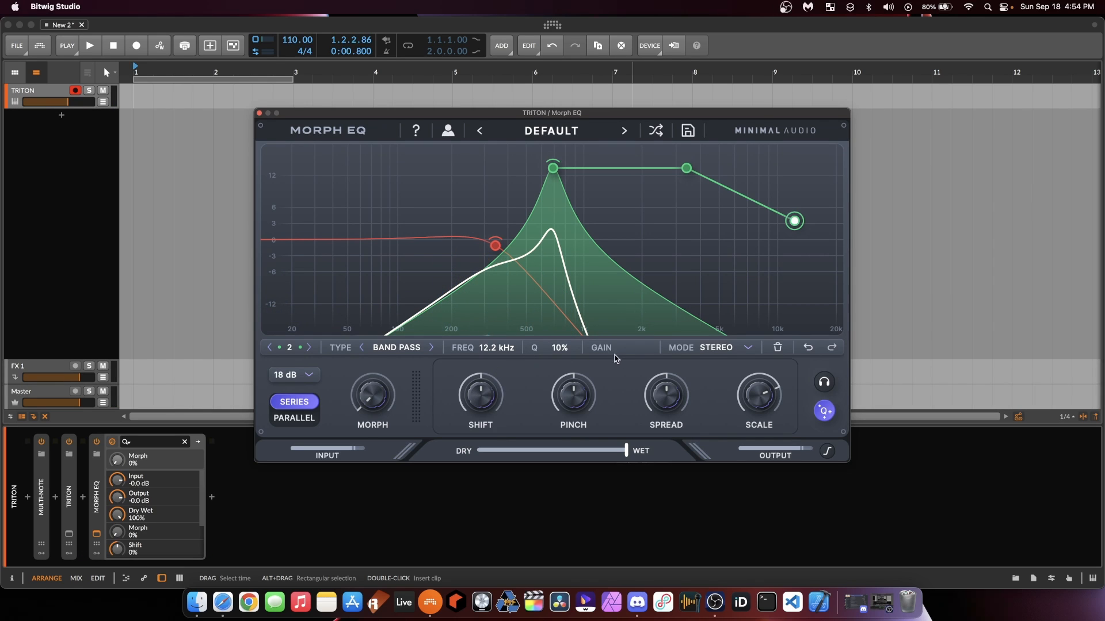
Try the macro controls with Shift at -4% and Pinch at 96%, vary Spread, set Scale to 54%, and turn Q+ off.
mouse_move(499, 398)
left_mouse_down()
mouse_move(493, 406)
mouse_move(492, 381)
mouse_move(493, 411)
left_mouse_up()
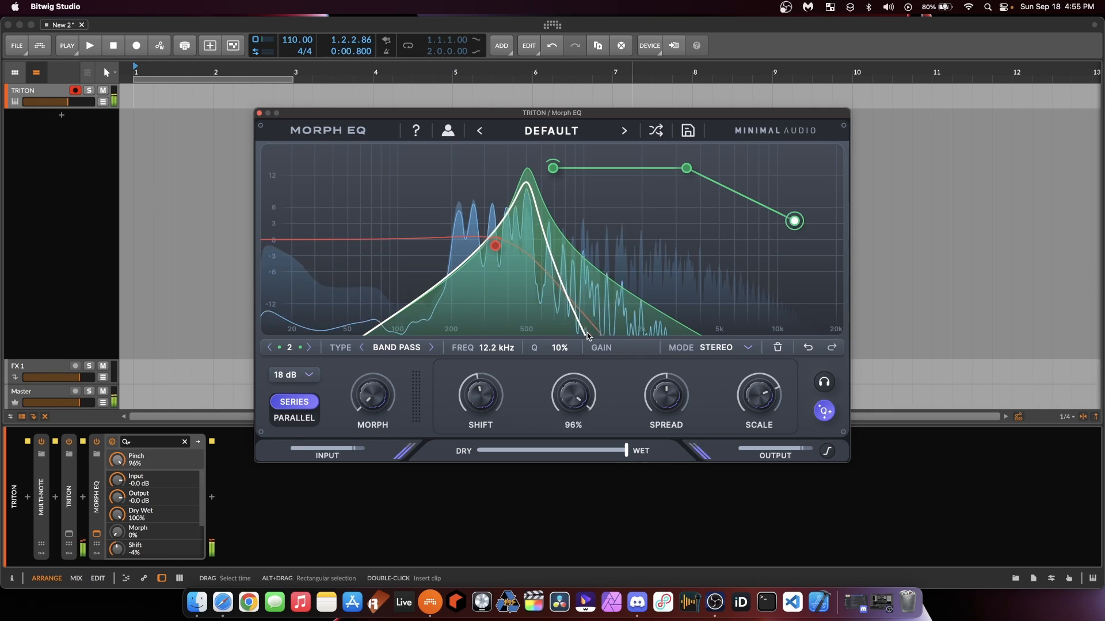
left_click_drag(667, 401, 757, 414)
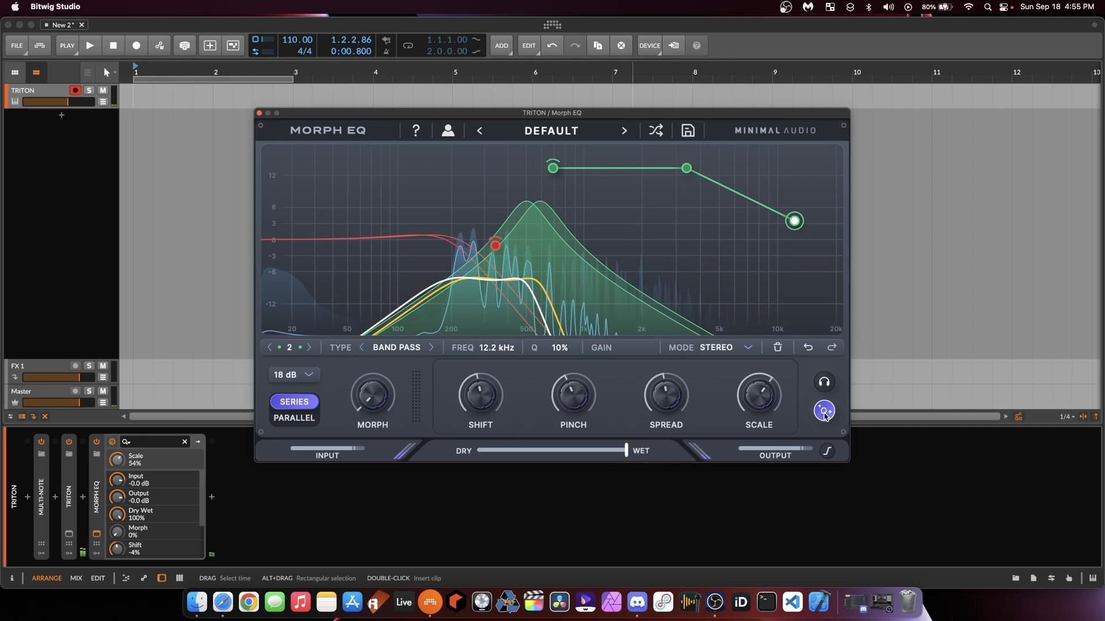
left_click(826, 451)
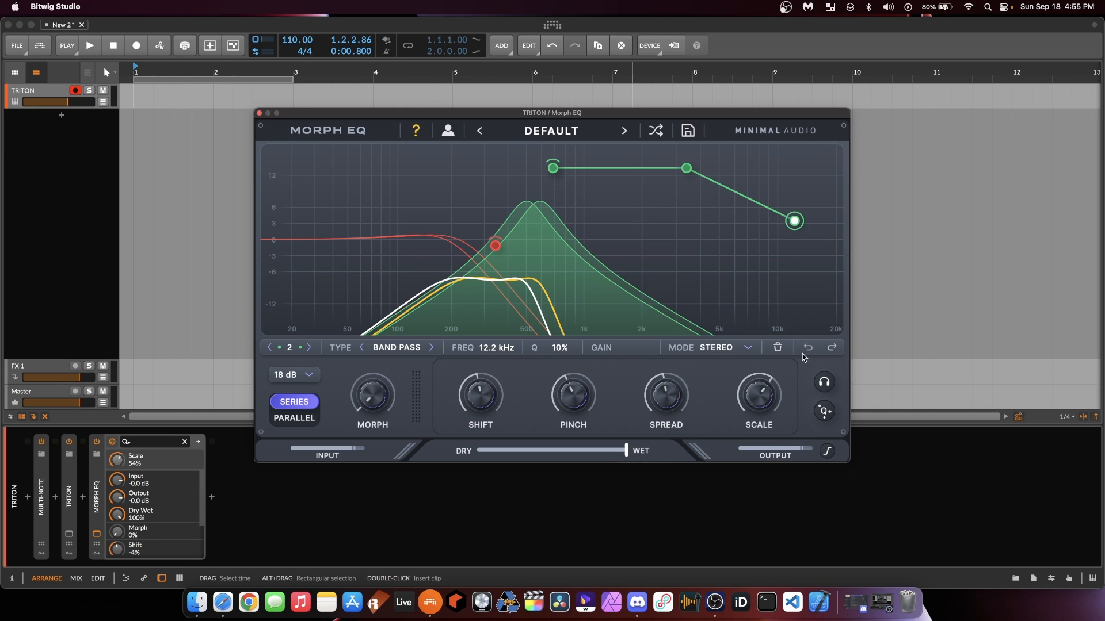
Delete the band-pass band and the low-pass band from the EQ.
left_click(776, 348)
left_click(776, 347)
left_click(776, 348)
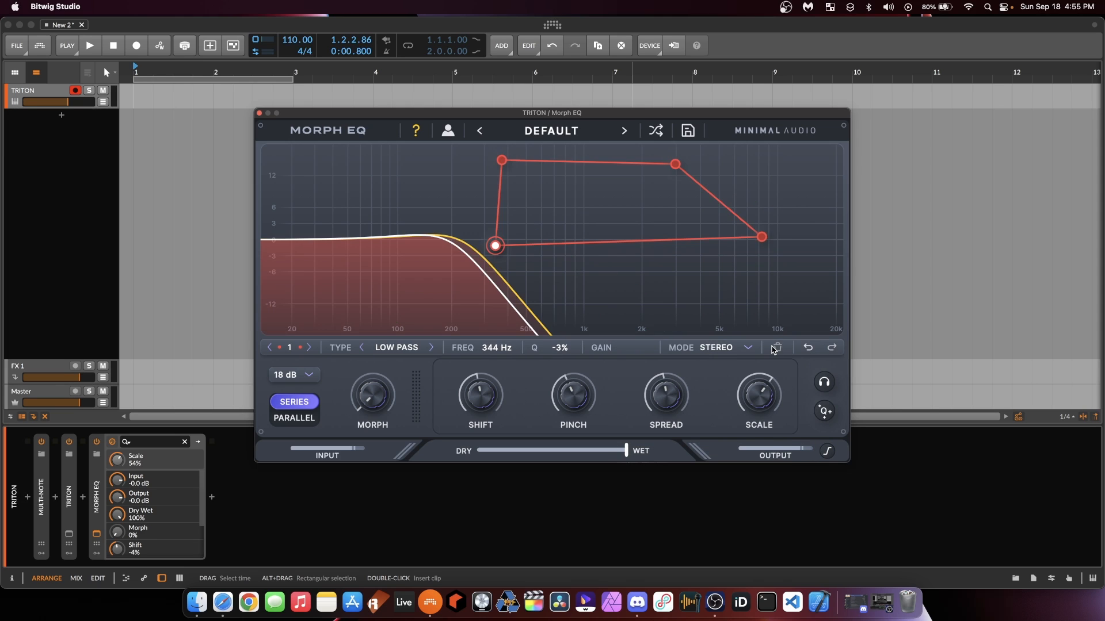
left_click(774, 349)
Load the COBRA preset from the MORPHING category and sweep Morph, ending back at 0%.
left_click(571, 129)
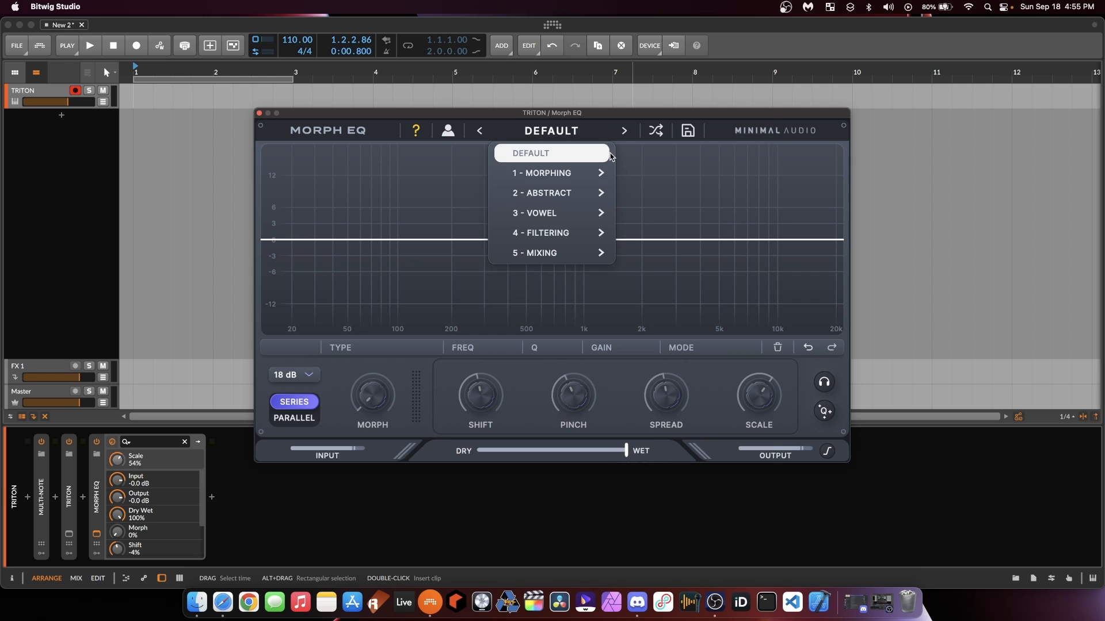
mouse_move(575, 173)
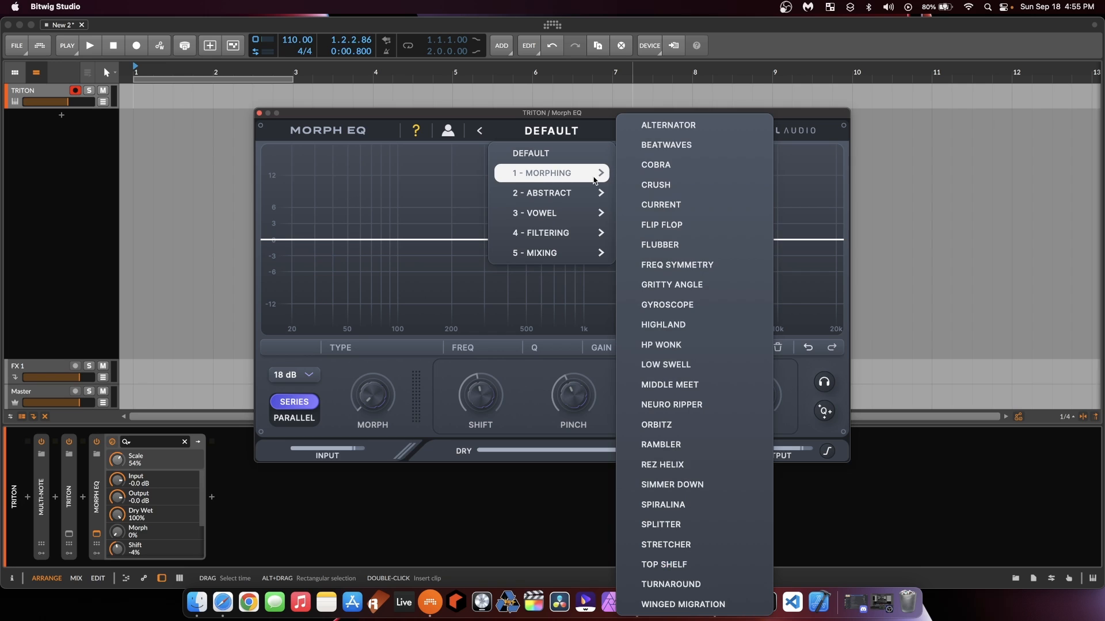
left_click(680, 169)
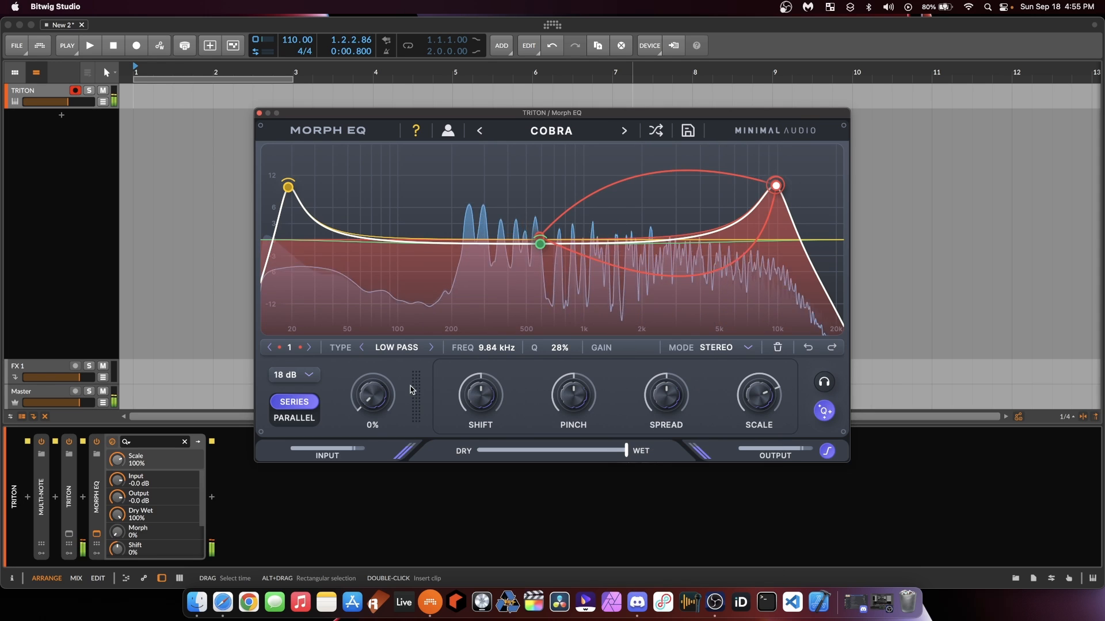
left_click_drag(372, 397, 433, 409)
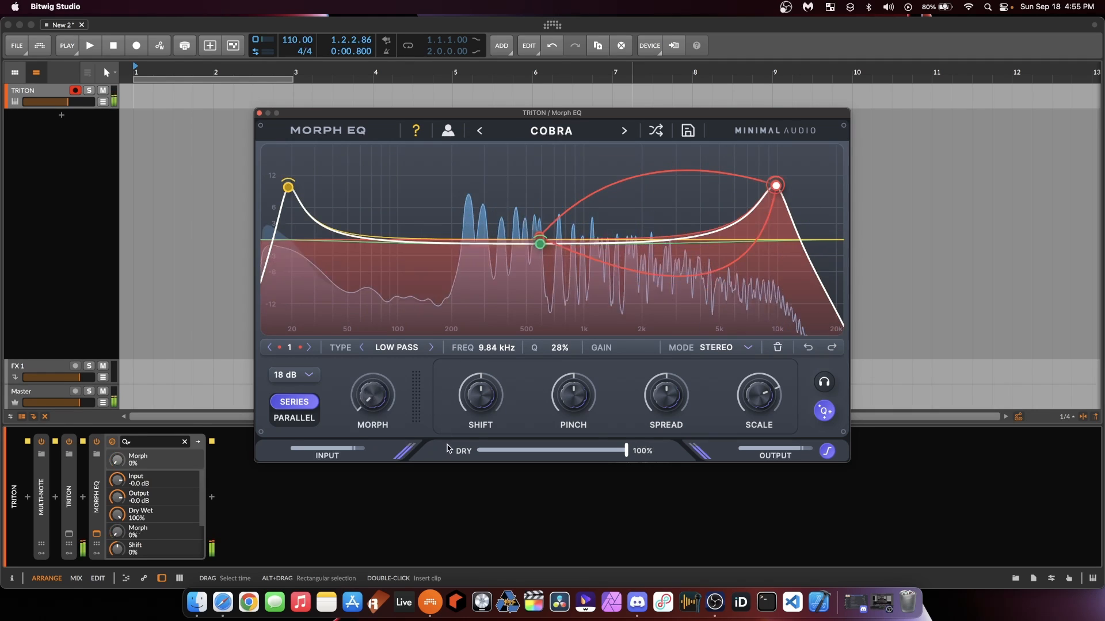
Reposition the Morph EQ window and insert an LFO modulator on the Morph EQ device.
left_click_drag(472, 113, 563, 107)
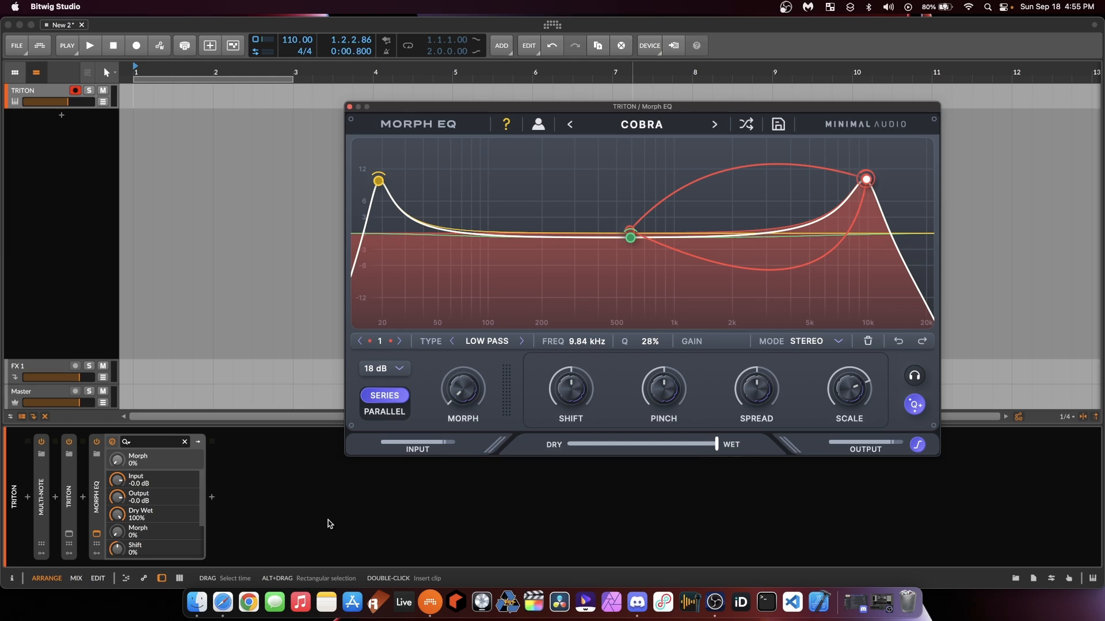
left_click(94, 557)
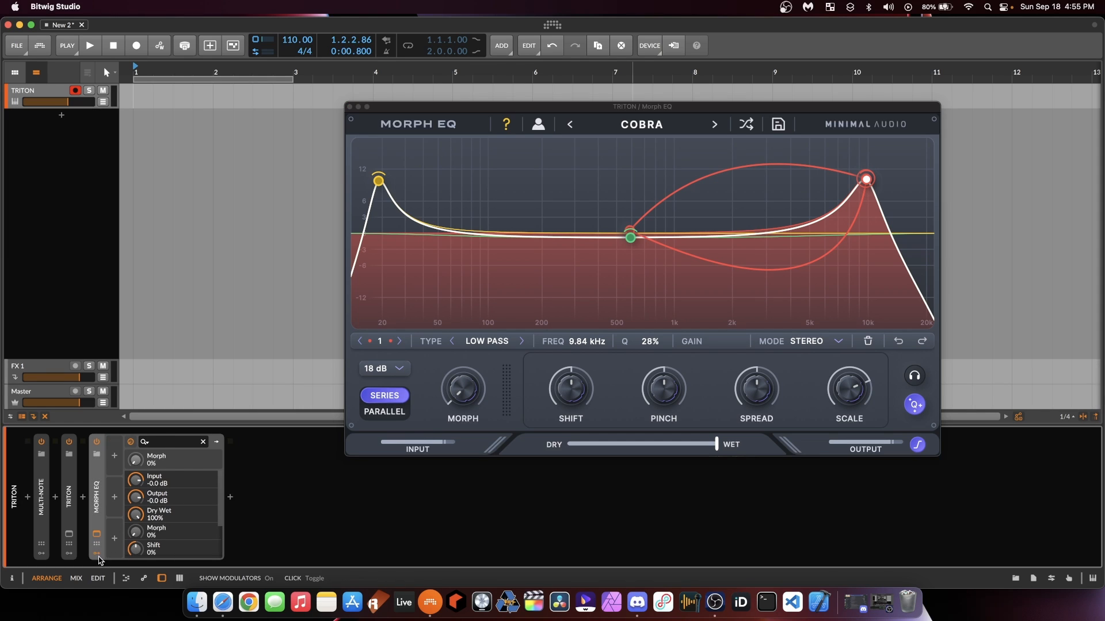
left_click(115, 457)
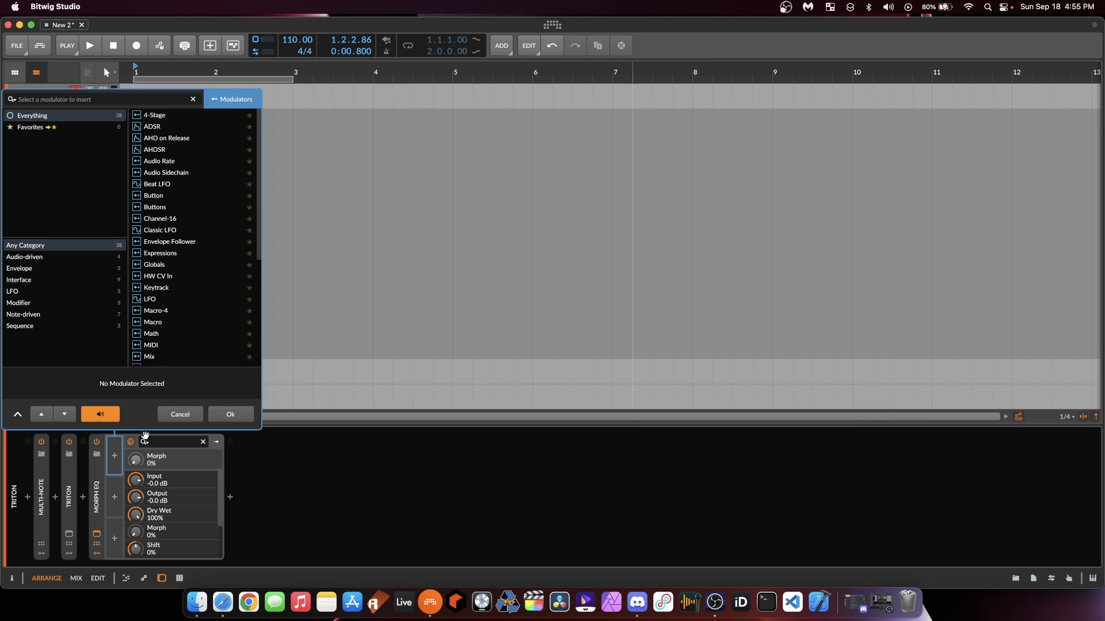
type("lf")
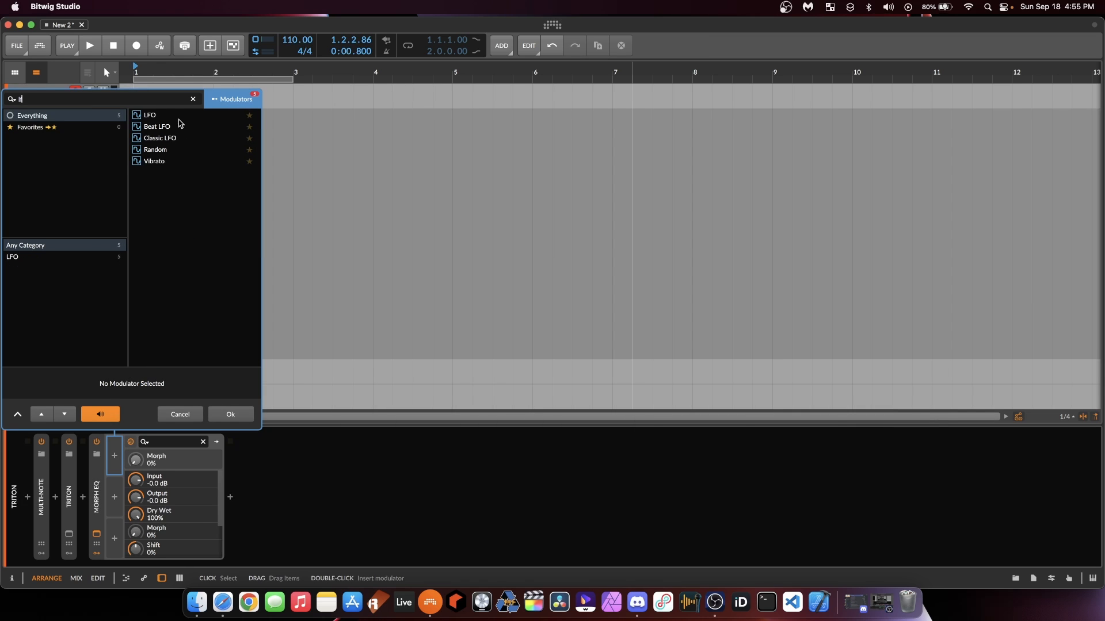
double_click(180, 126)
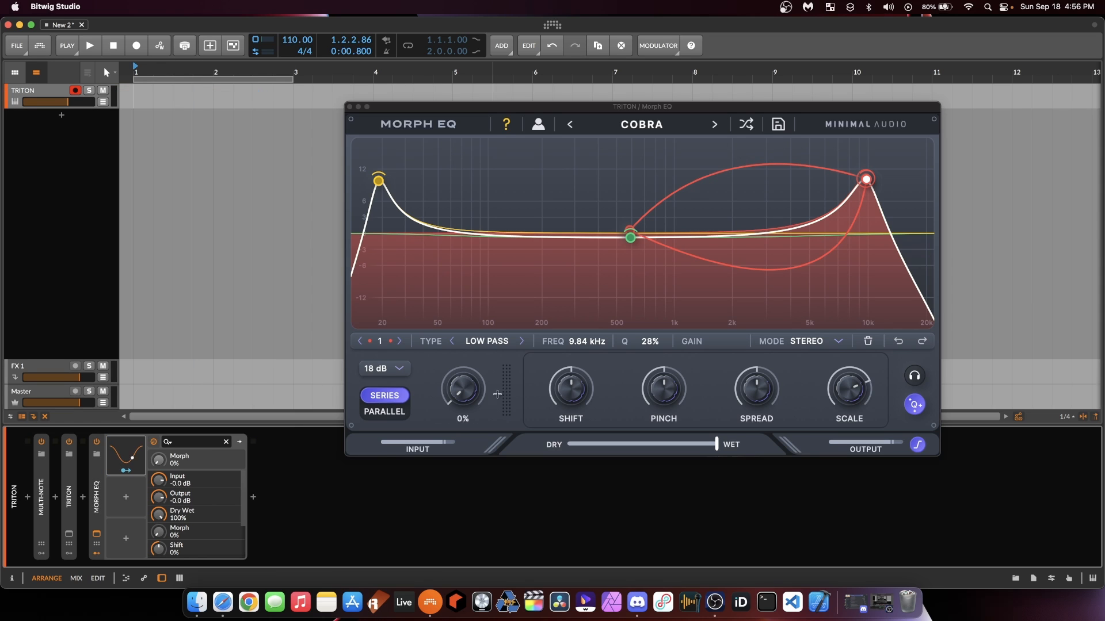
Assign the LFO to the Morph parameter with a modulation amount of 0.995.
left_click_drag(469, 394, 464, 402)
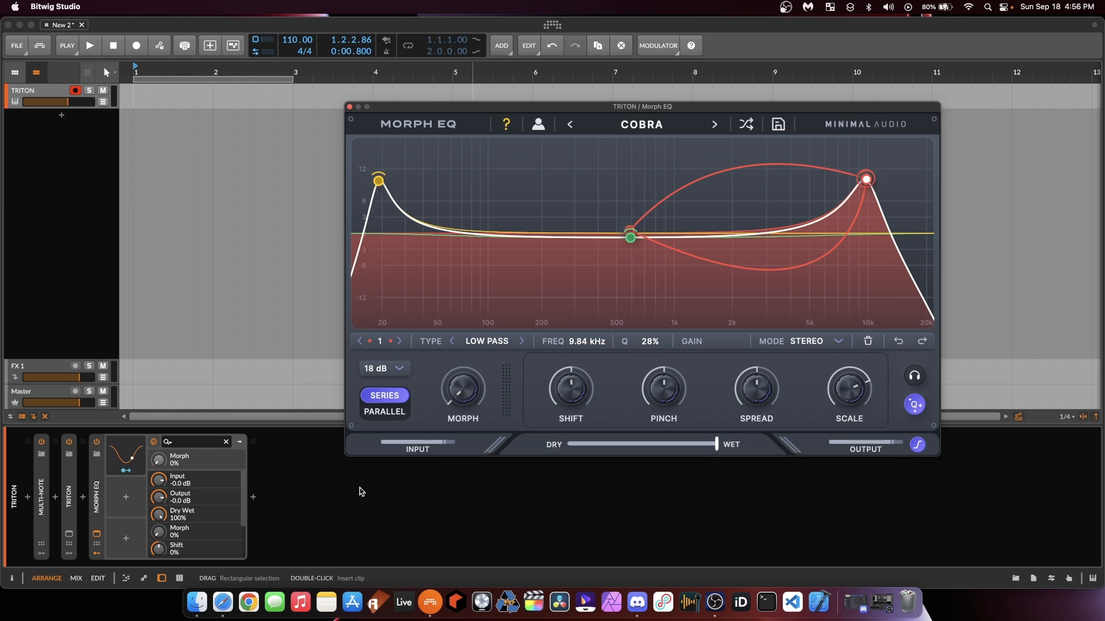
left_click(127, 473)
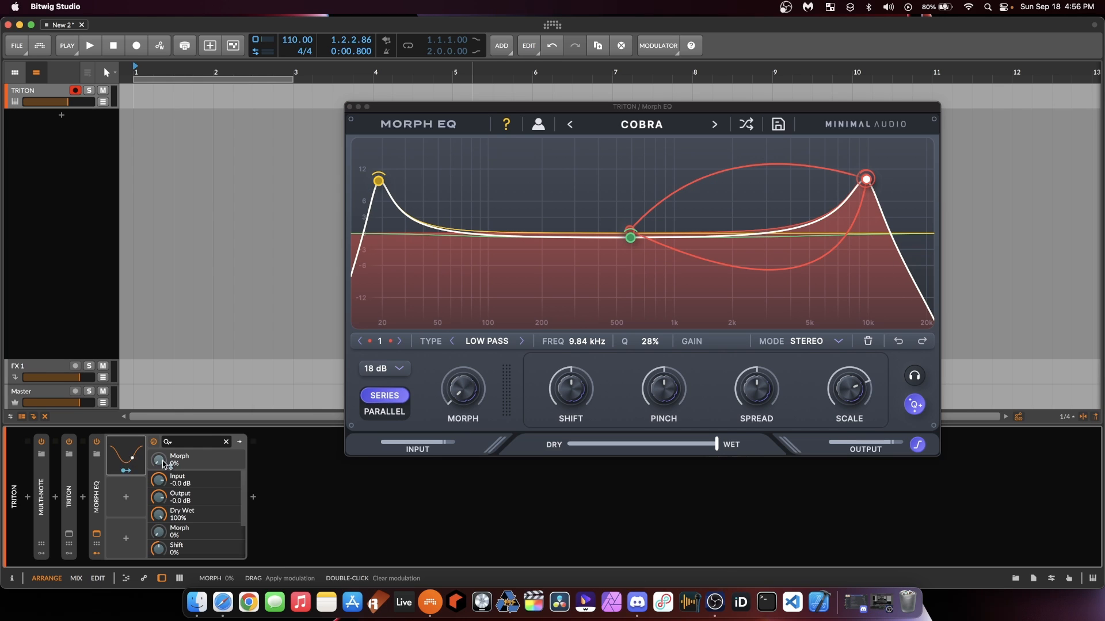
left_click_drag(159, 460, 159, 455)
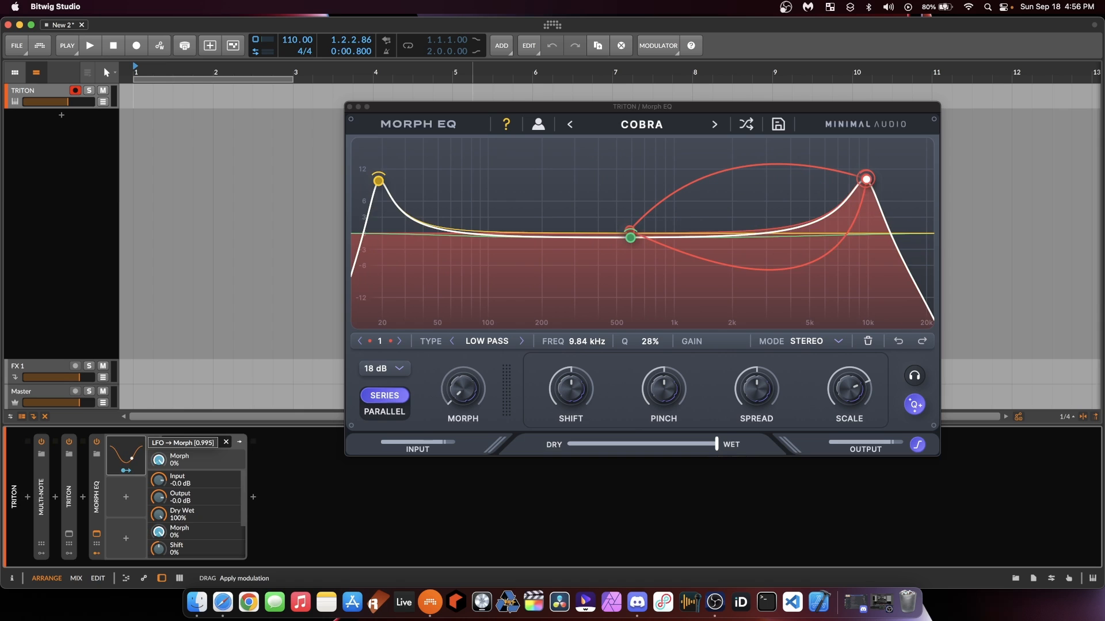
Open the LFO's settings, skew its waveform toward the rising ramp, and slow its rate to 0.04 Hz.
left_click(144, 457)
left_click_drag(187, 458, 187, 501)
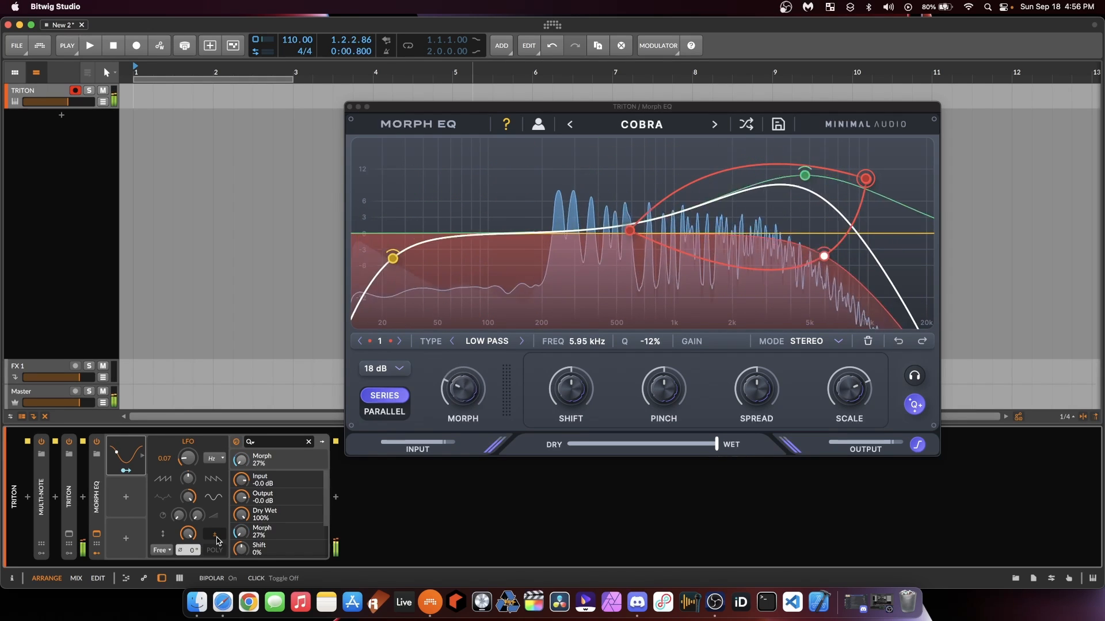
left_click_drag(187, 458, 193, 464)
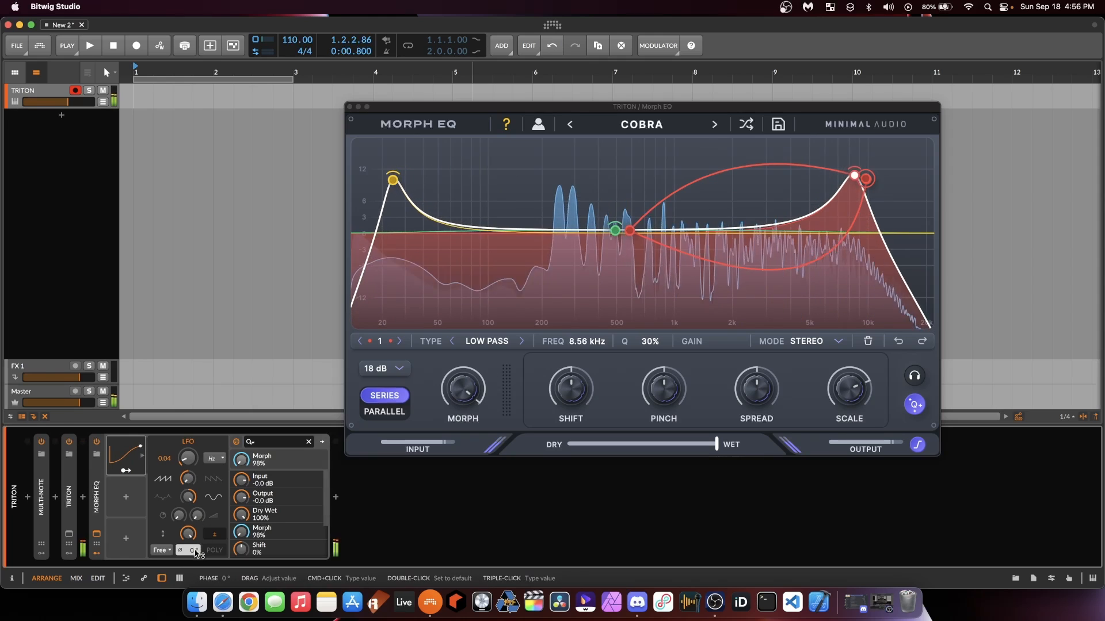
Try the LFO's Note trigger mode, raise its rate to 0.24 Hz, and return the trigger mode to Free.
left_click(161, 550)
left_click(167, 576)
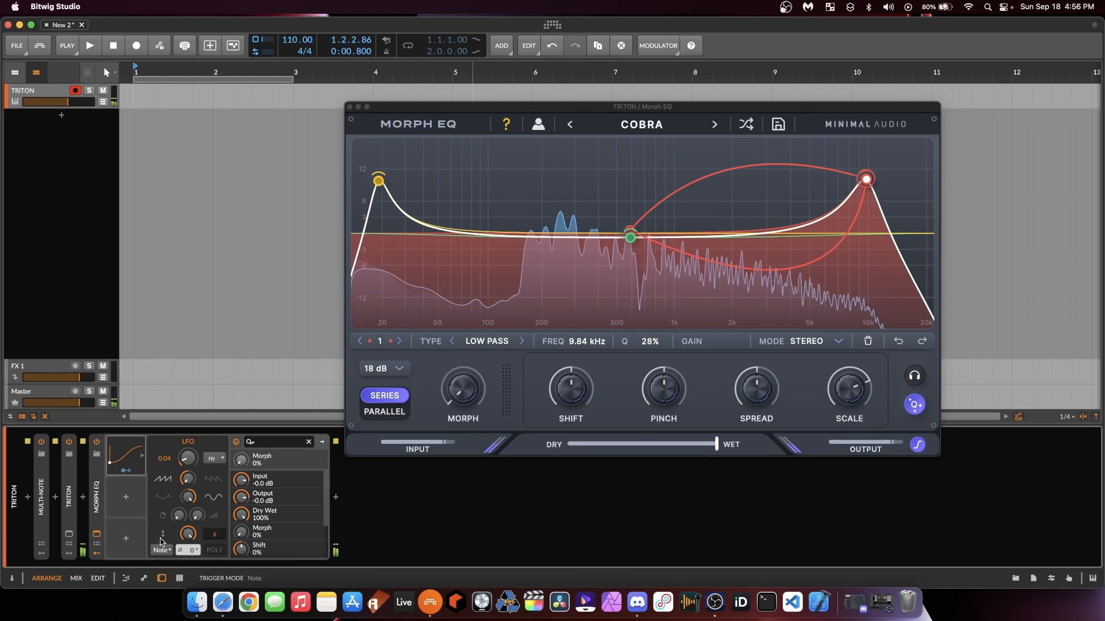
left_click_drag(165, 450, 186, 459)
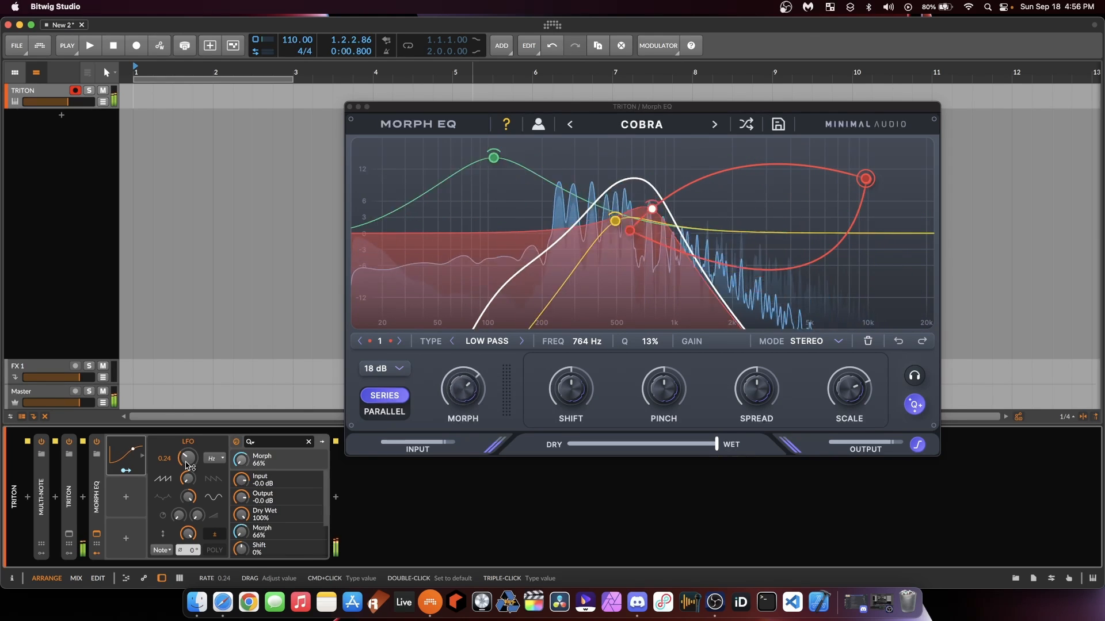
left_click(161, 550)
left_click(181, 565)
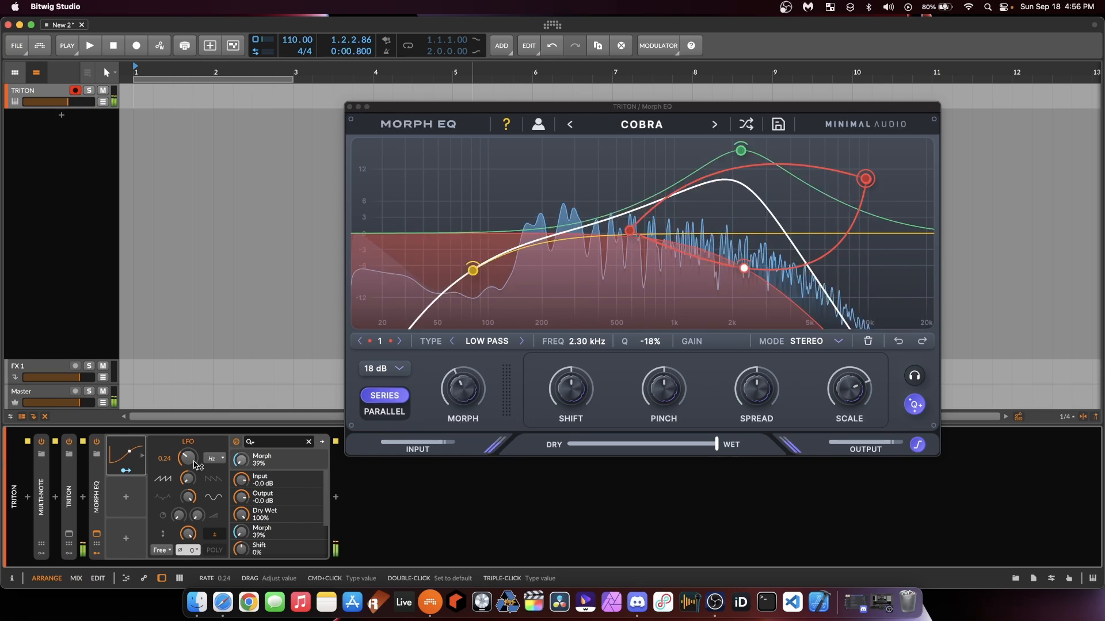
Load the GYROSCOPE preset from the MORPHING category, centre the LFO's waveform skew, and set its rate to 0.08 Hz.
left_click(577, 141)
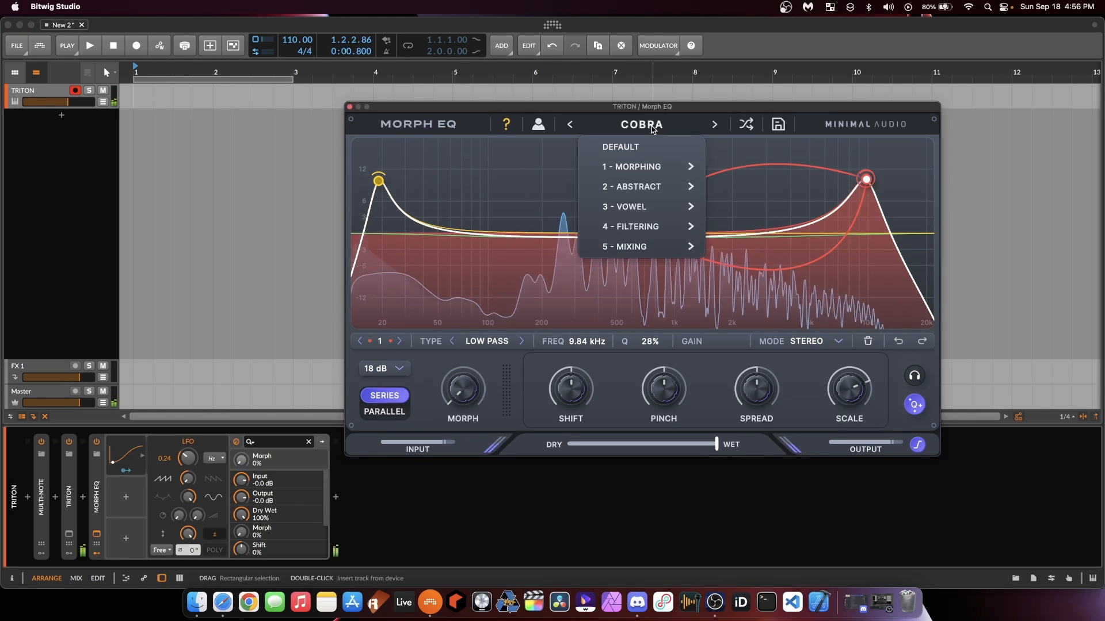
mouse_move(675, 172)
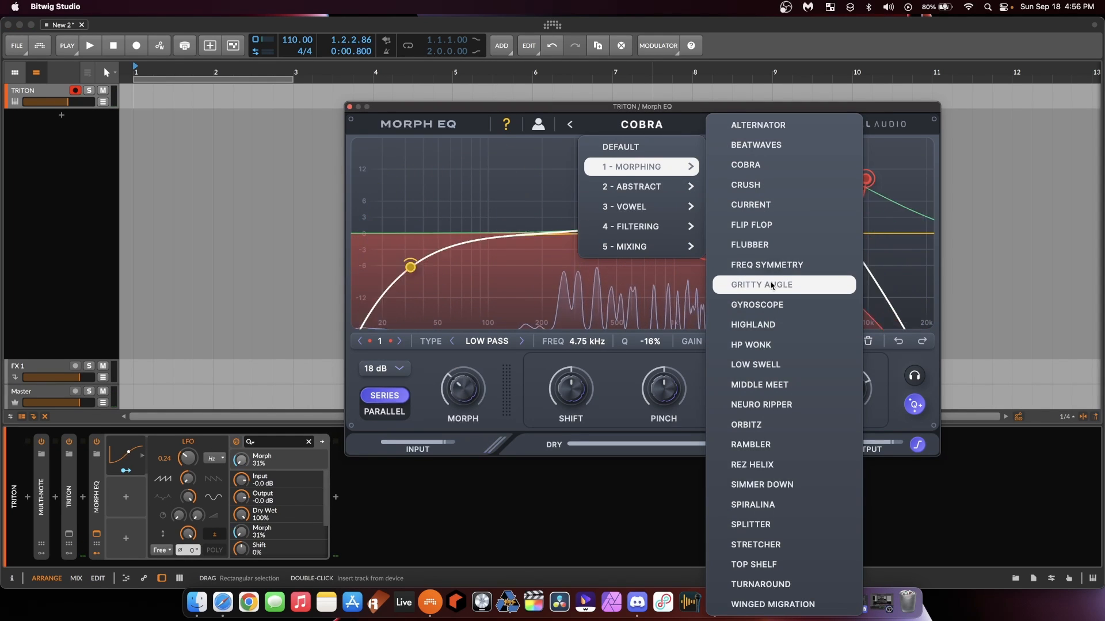
left_click(771, 305)
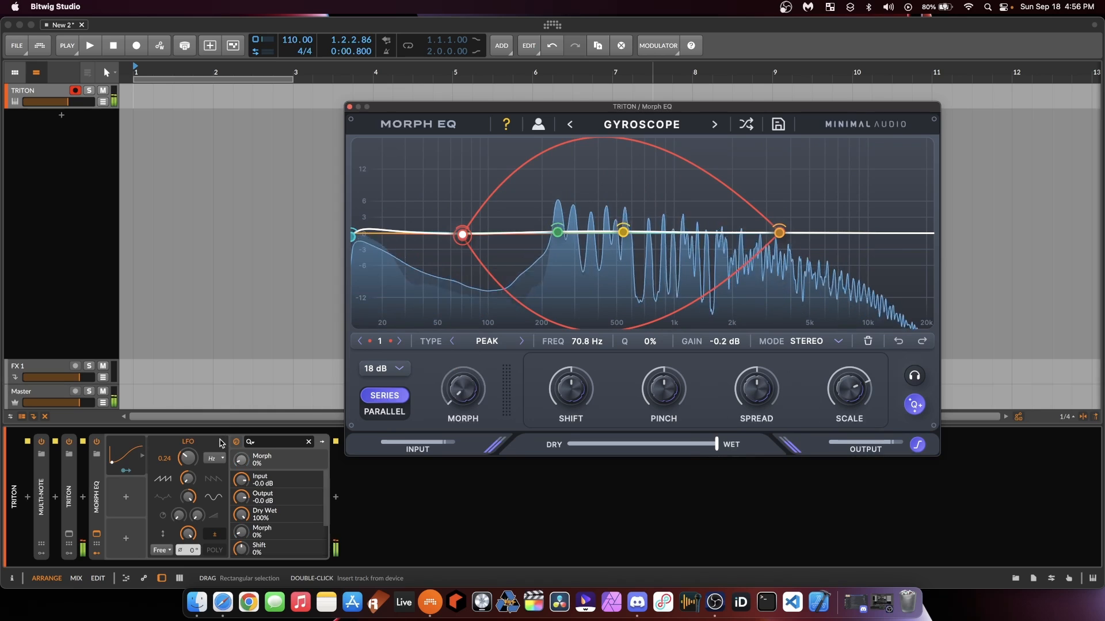
left_click_drag(194, 465, 195, 468)
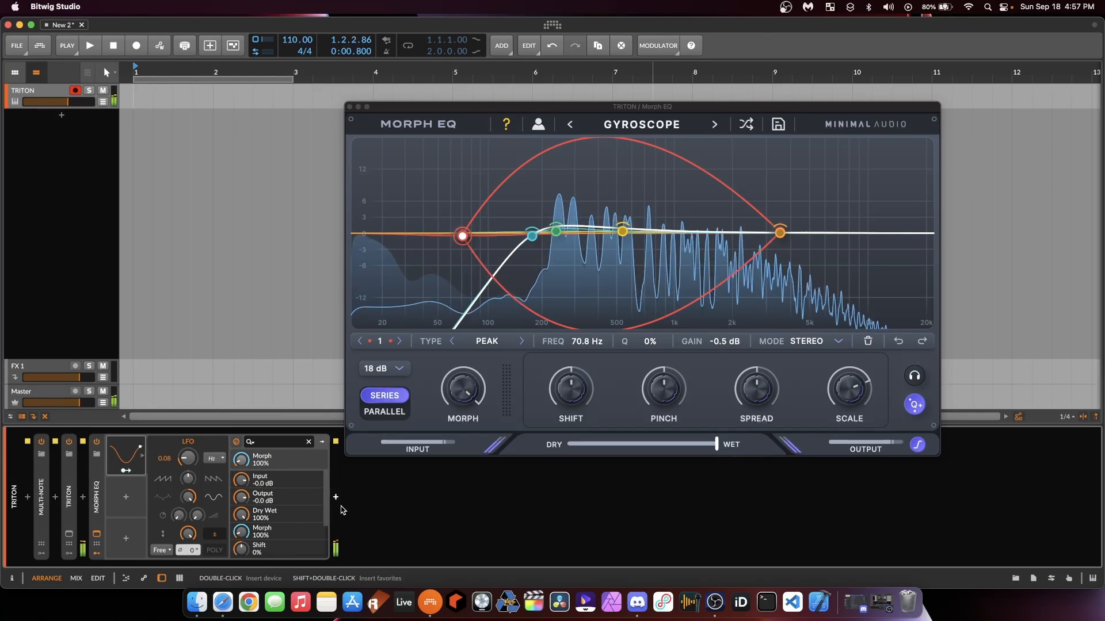
Insert a Delay-2 device after Morph EQ, reposition the plug-in window, and switch Morph EQ to PARALLEL.
double_click(393, 530)
type("del")
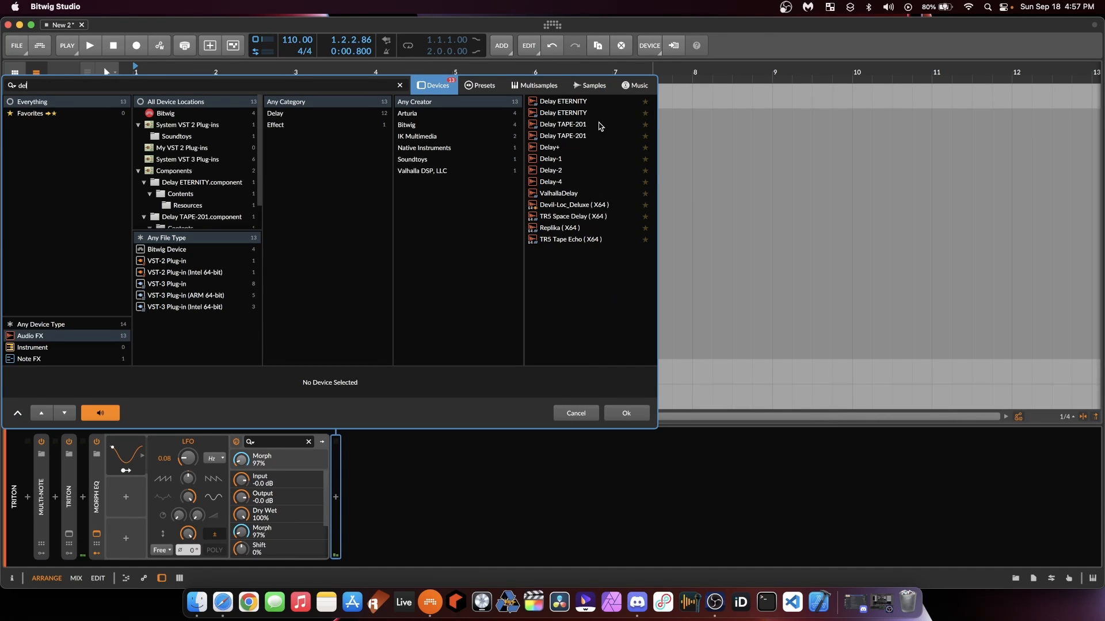
double_click(570, 172)
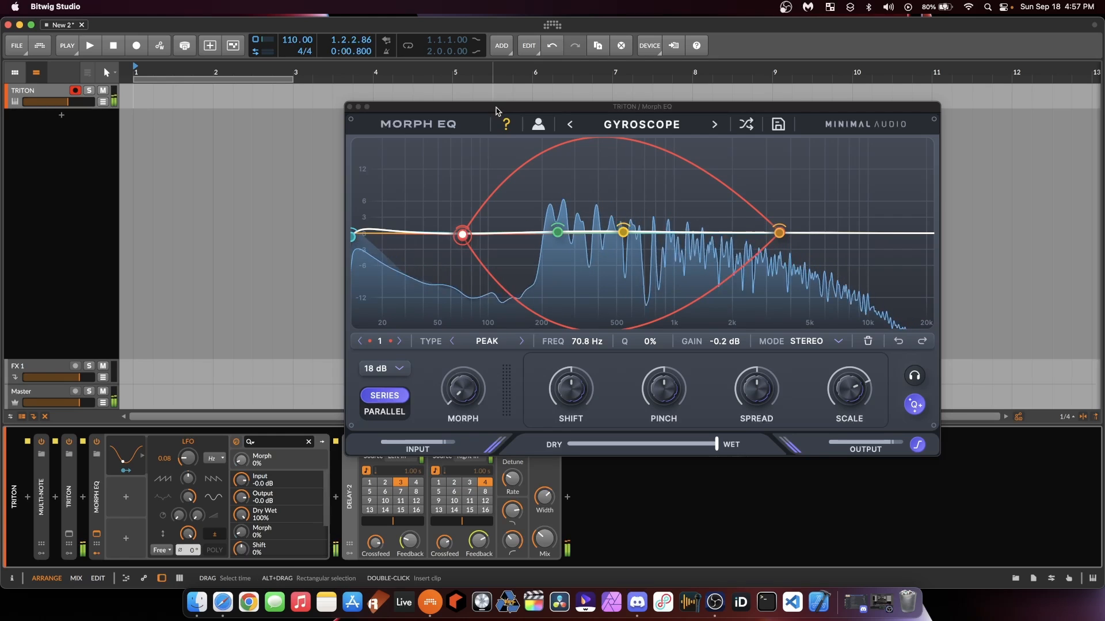
left_click_drag(534, 108, 660, 79)
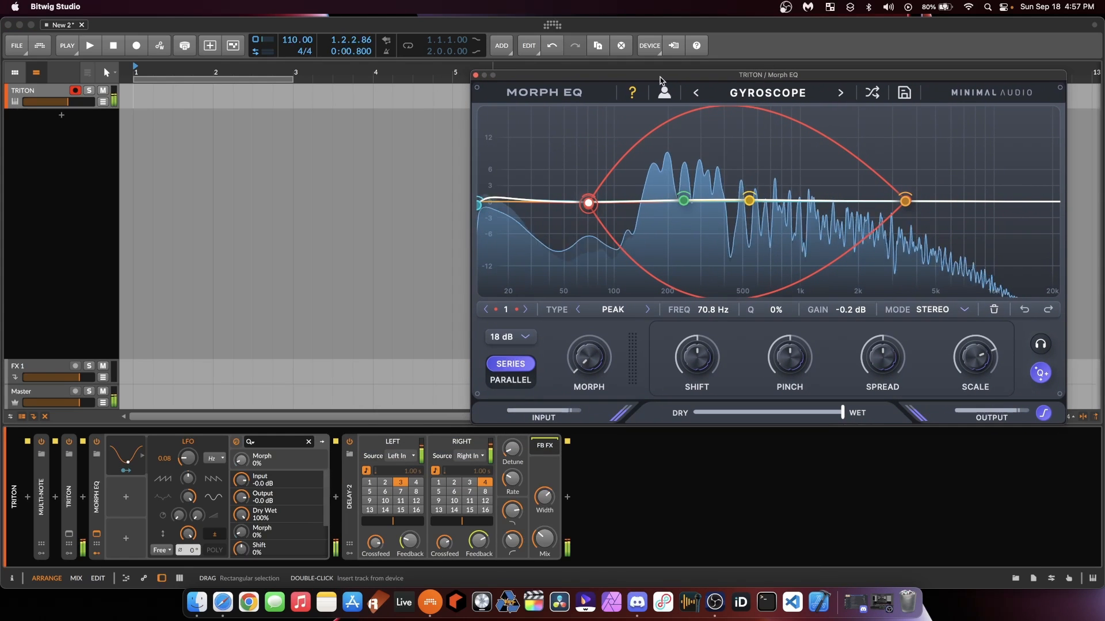
left_click(512, 381)
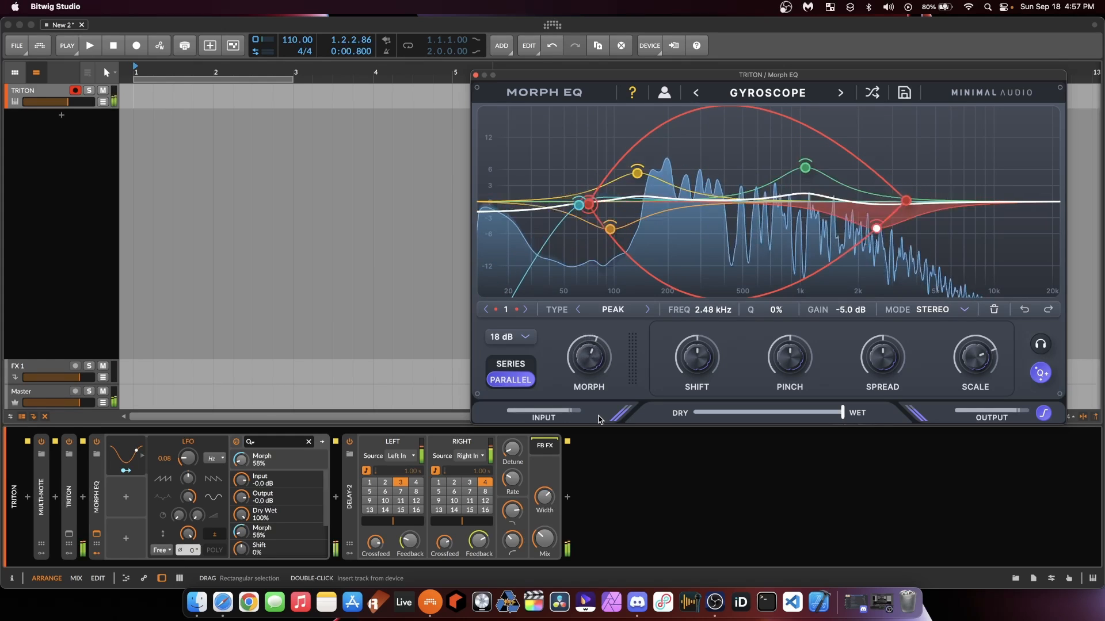
Open the TRITON synth window, reduce its screen size, and arrange it beside the Morph EQ window.
left_click(68, 533)
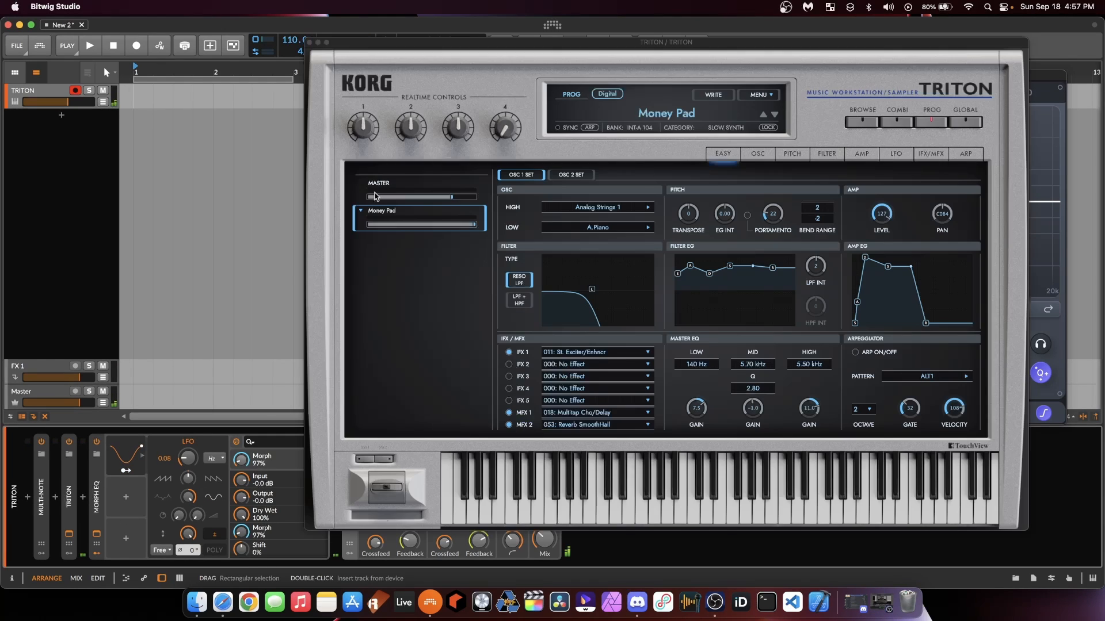
left_click(530, 93)
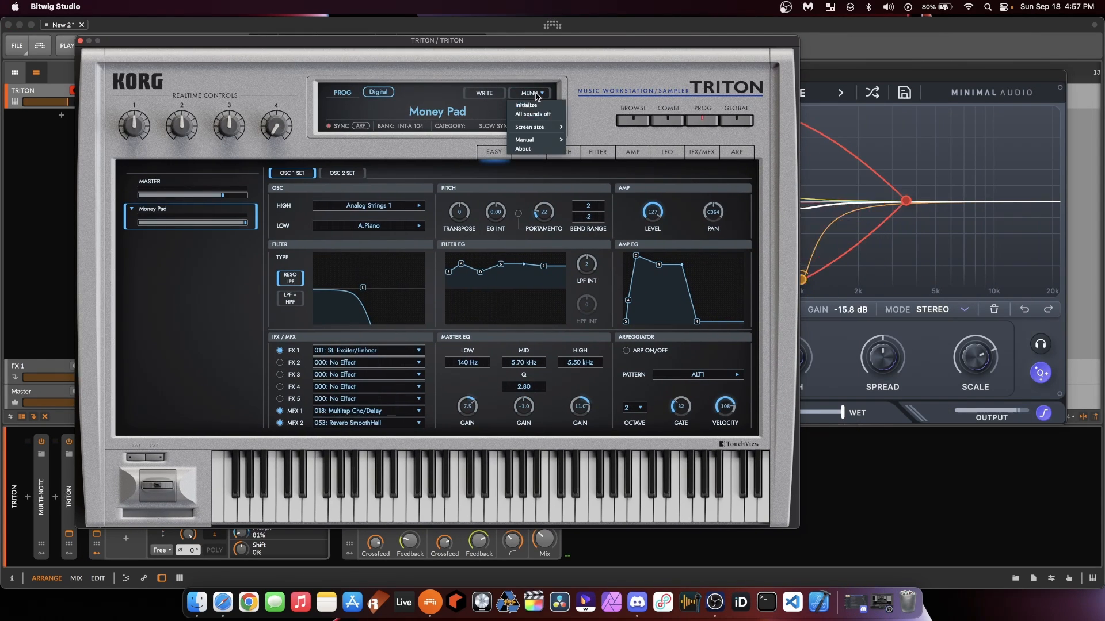
mouse_move(550, 128)
left_click(593, 136)
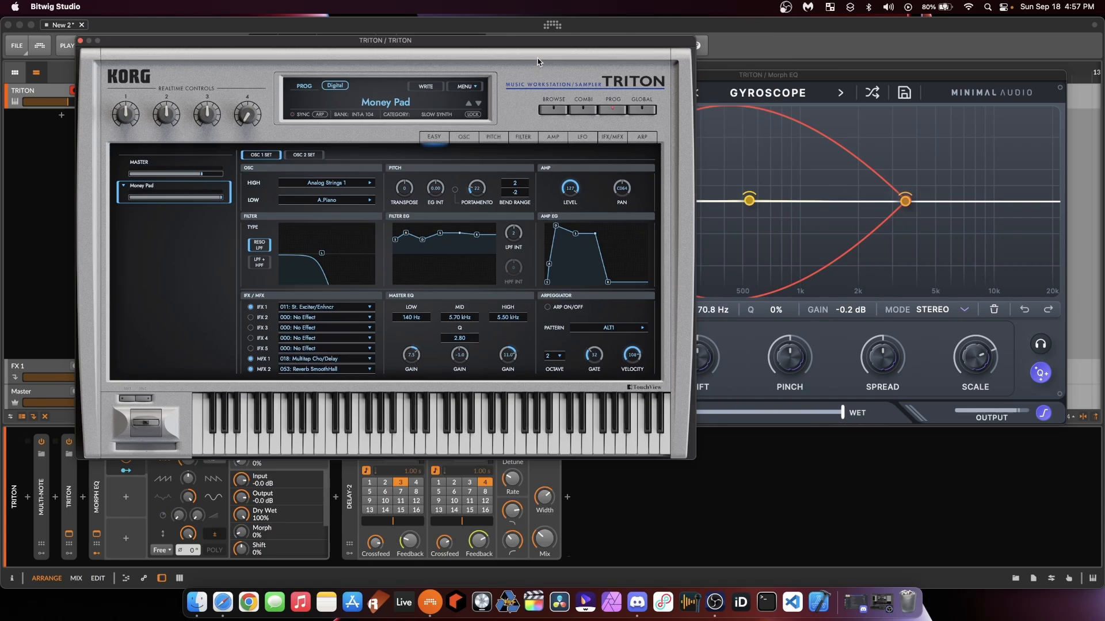
left_click_drag(641, 42, 592, 47)
left_click_drag(758, 73, 795, 170)
left_click(551, 50)
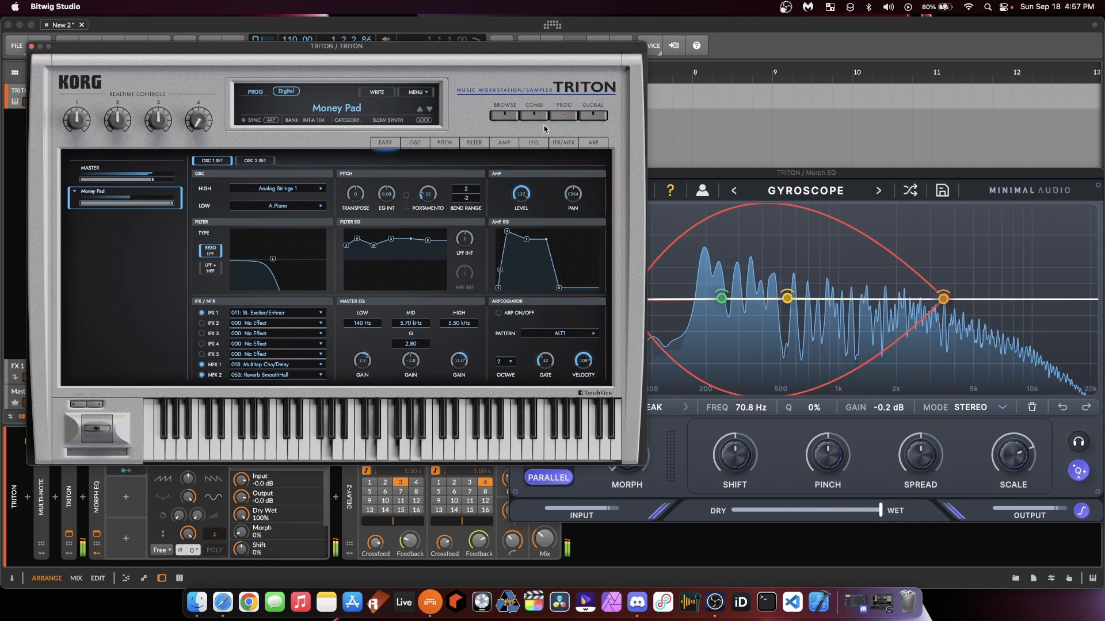
Browse the TRITON's USER programs and load Rezmotion from USER BANK A.
left_click(504, 115)
left_click(405, 172)
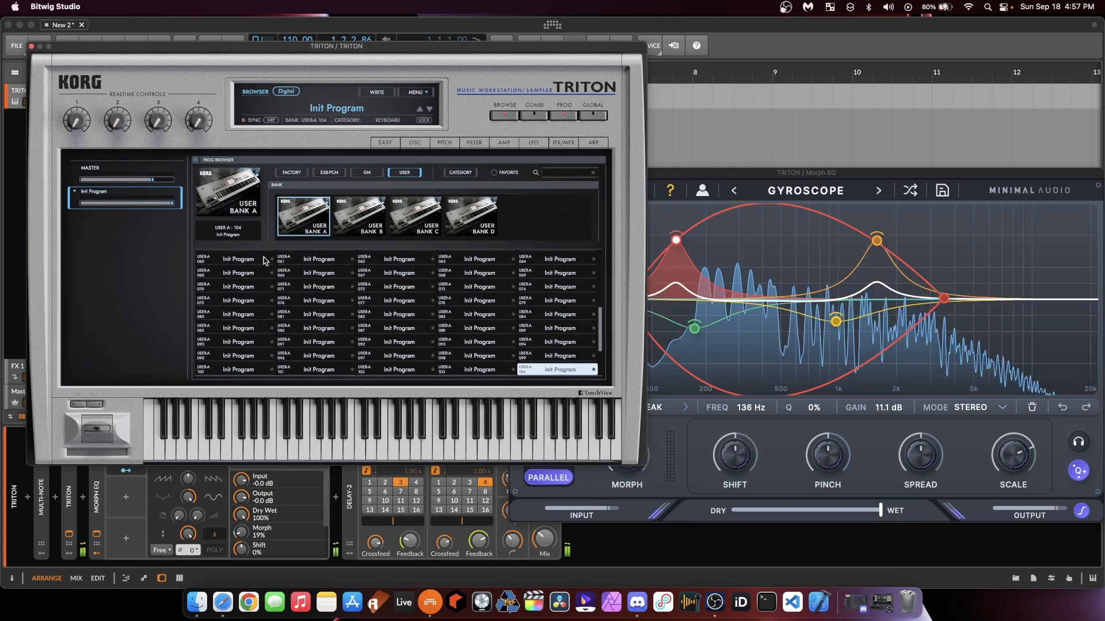
scroll(399, 271, "up", 6)
left_click(252, 257)
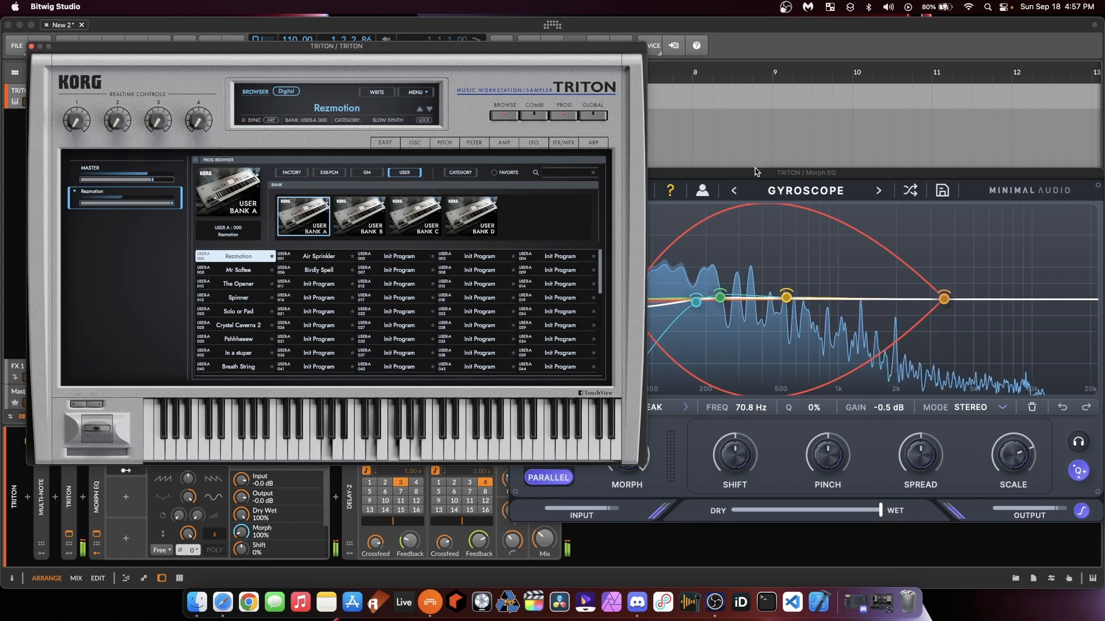
Switch Morph EQ to SERIES and load the TRITON program Air Sprinkler from USER BANK A.
left_click_drag(755, 172, 749, 172)
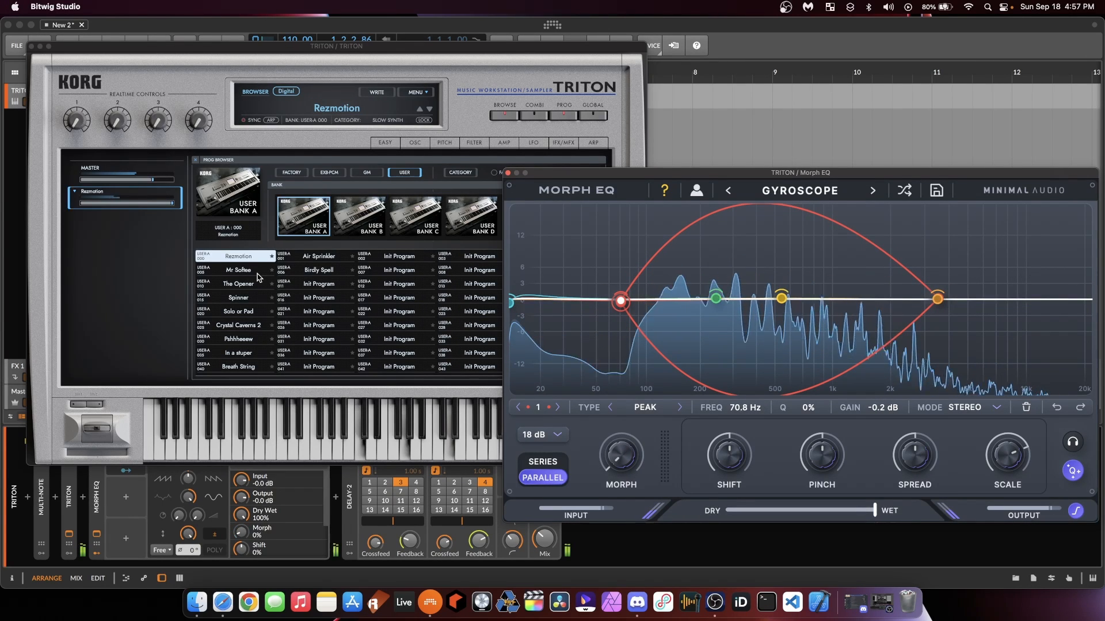
left_click(541, 462)
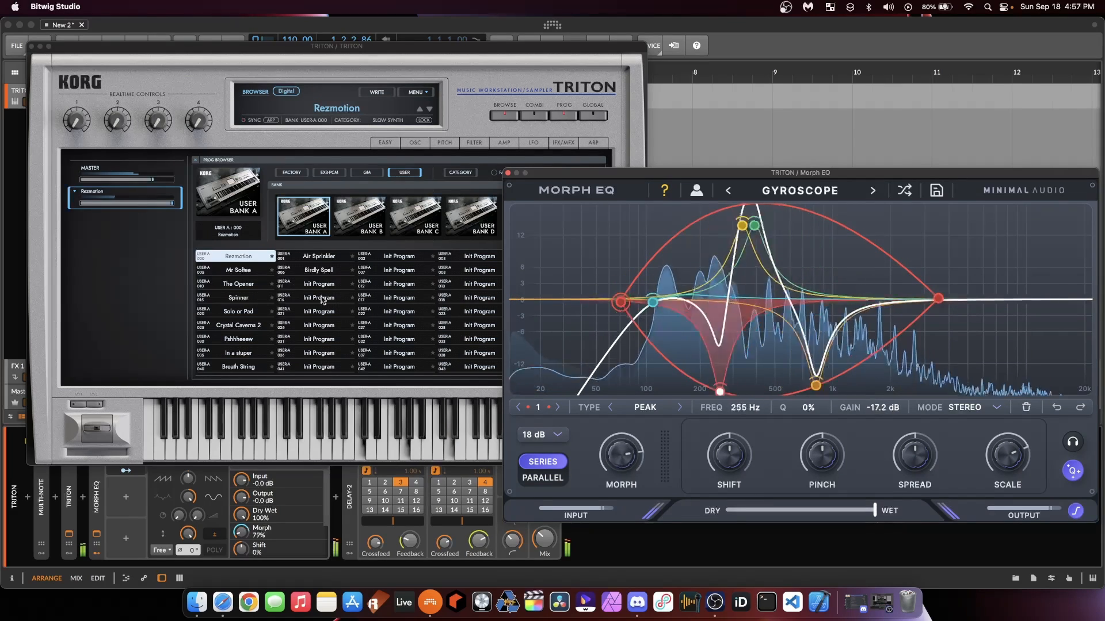
left_click(318, 258)
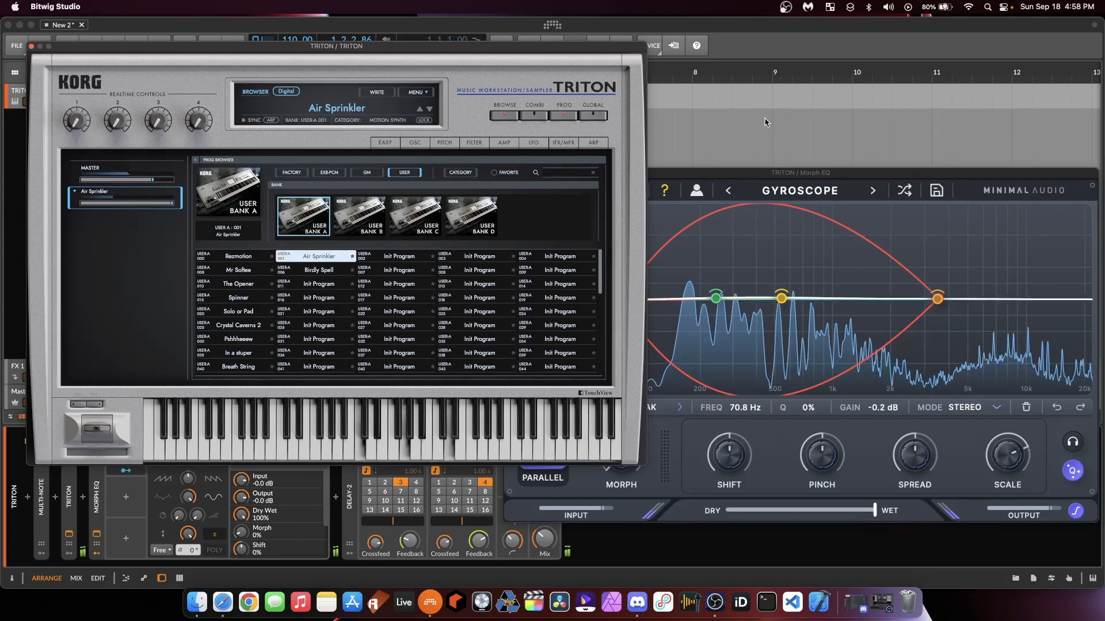
Advance Morph EQ through the HIGHLAND preset to HP WONK and switch it to PARALLEL.
left_click_drag(752, 173, 740, 170)
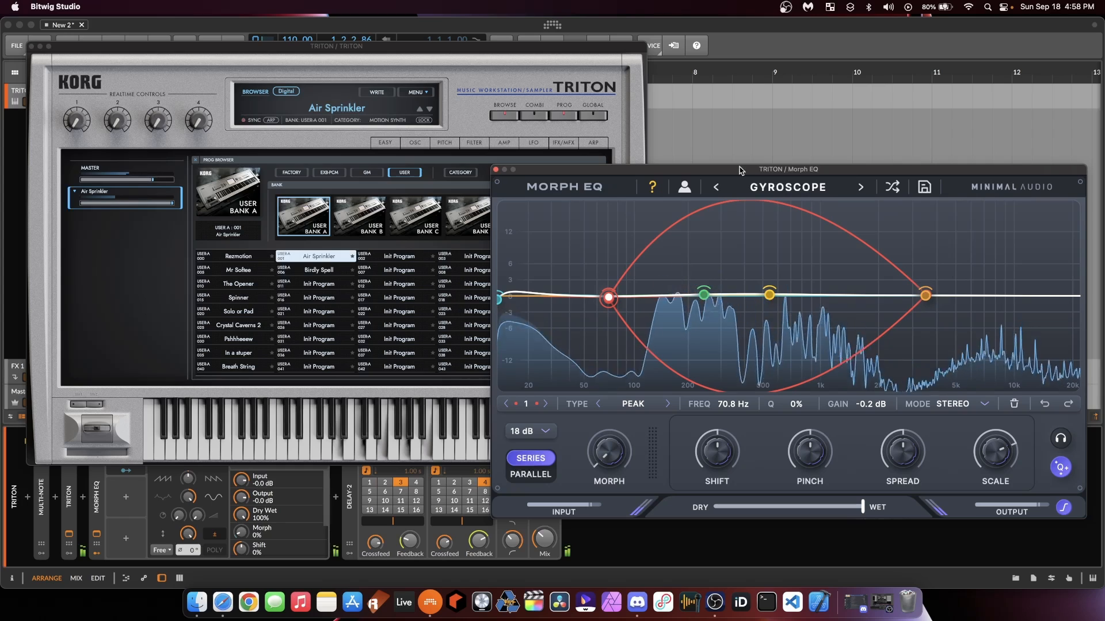
left_click(862, 188)
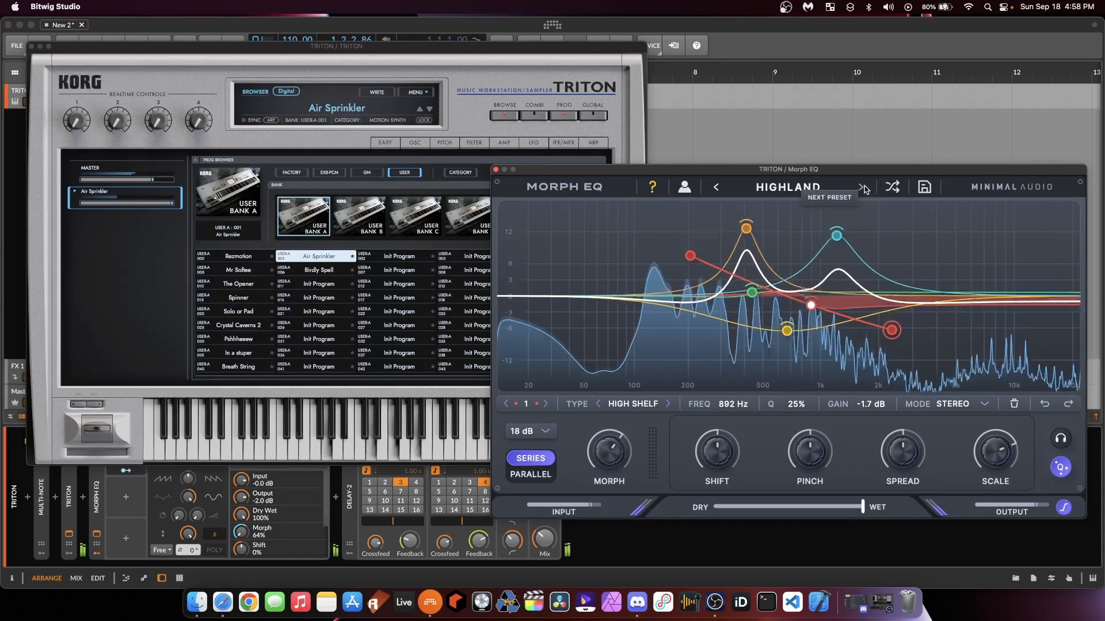
left_click(863, 188)
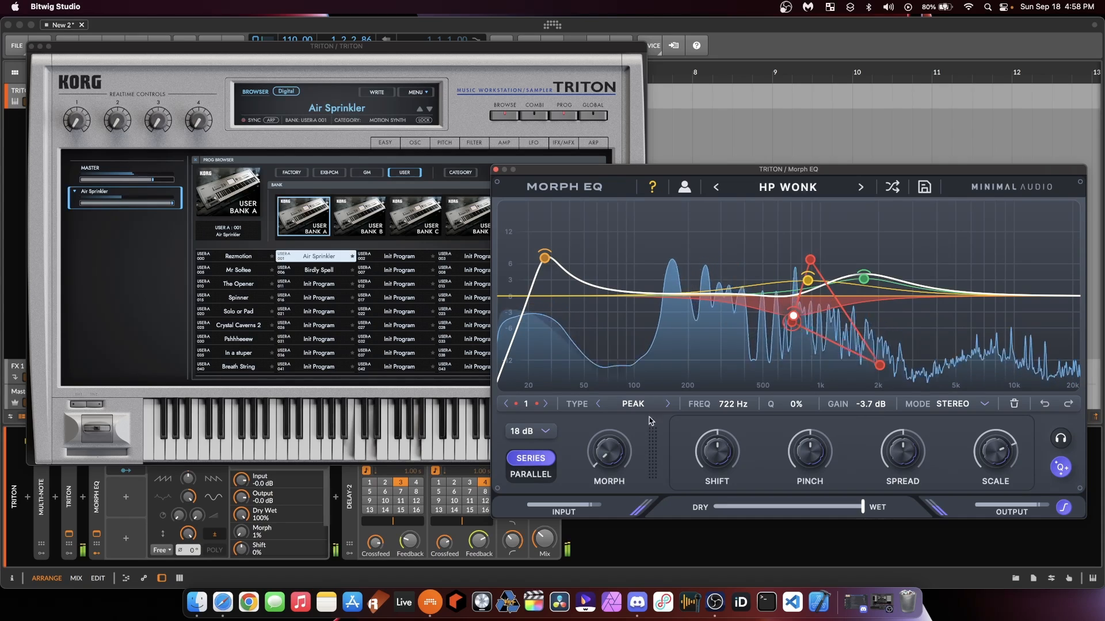
left_click(541, 477)
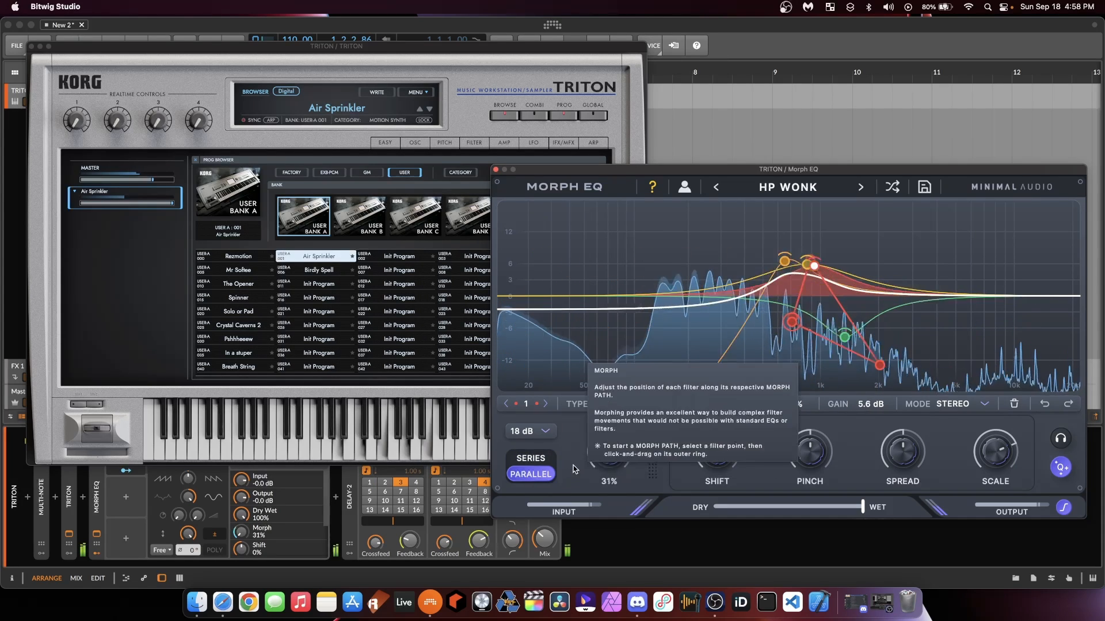
Adjust HP WONK's SPREAD and SCALE, set SHIFT to 9% and PINCH to 37%, and switch to SERIES.
left_click_drag(913, 460, 913, 455)
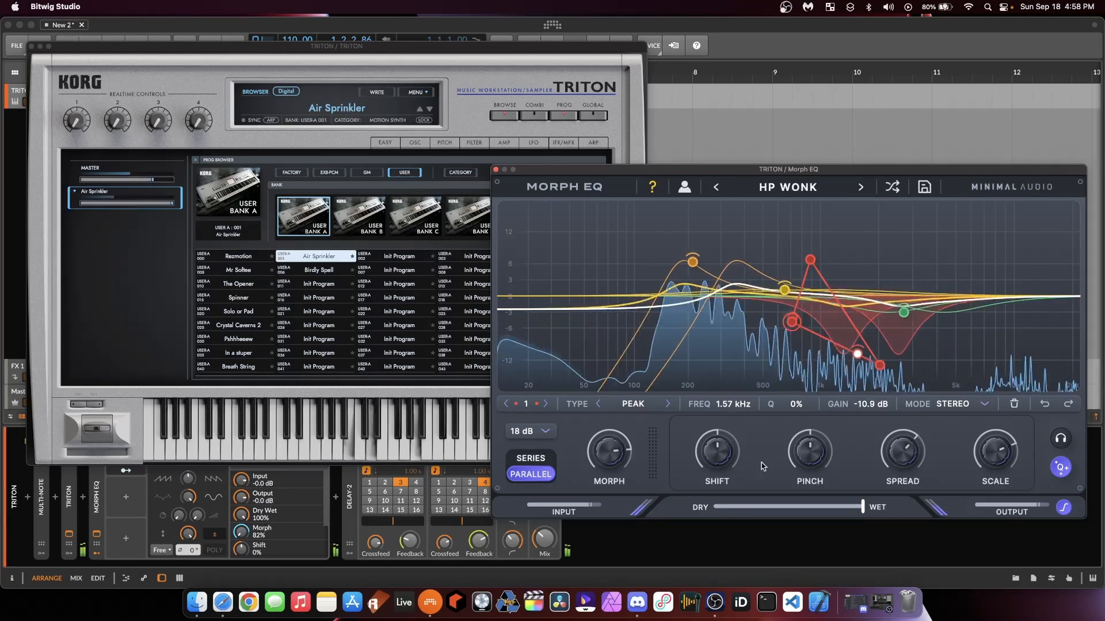
left_click_drag(726, 460, 807, 438)
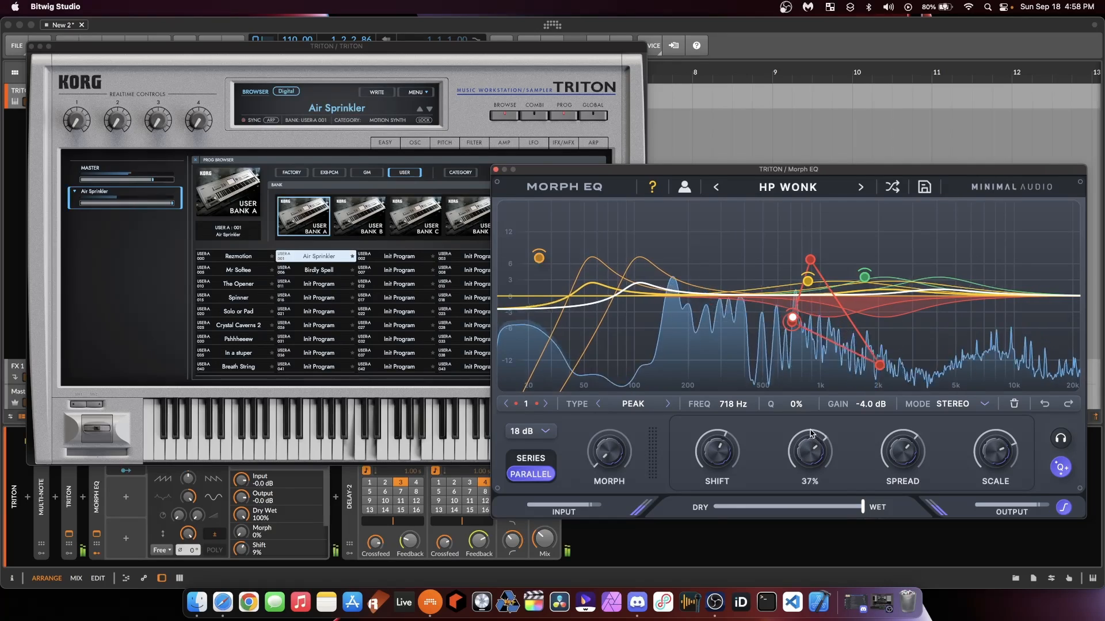
left_click_drag(998, 466, 1002, 449)
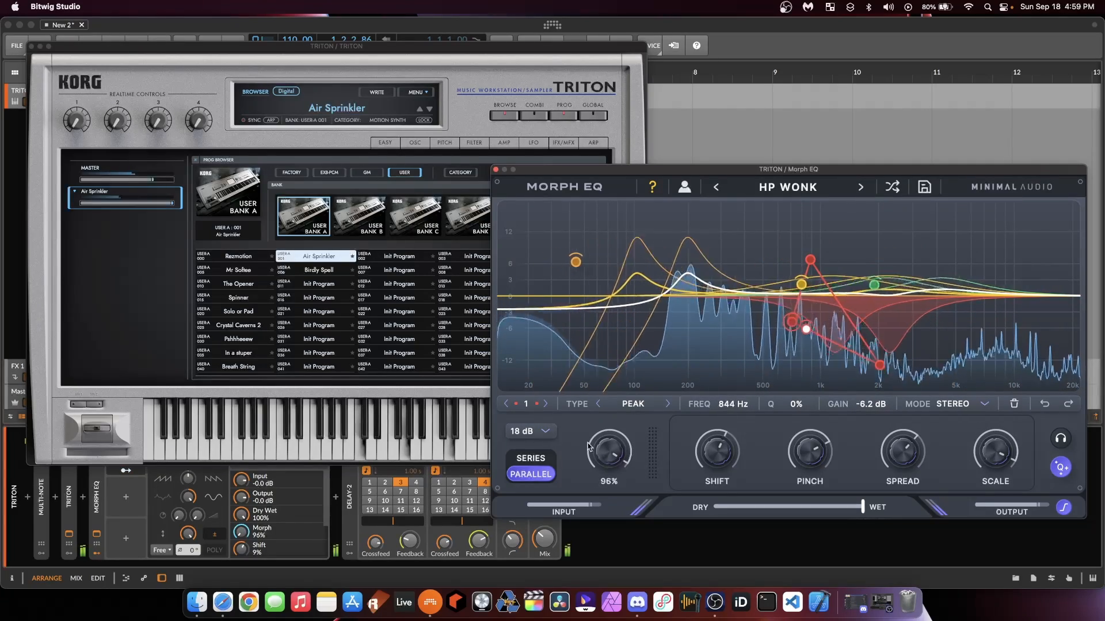
left_click(531, 458)
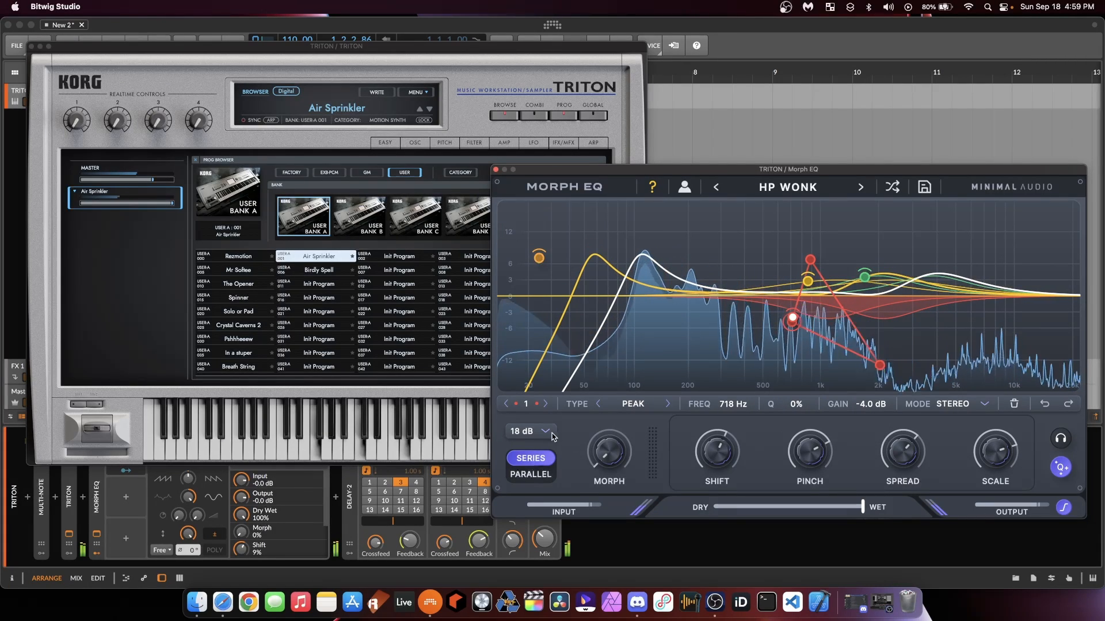
Load Morph EQ's LOW SWELL preset and the TRITON program Breath String.
left_click(861, 188)
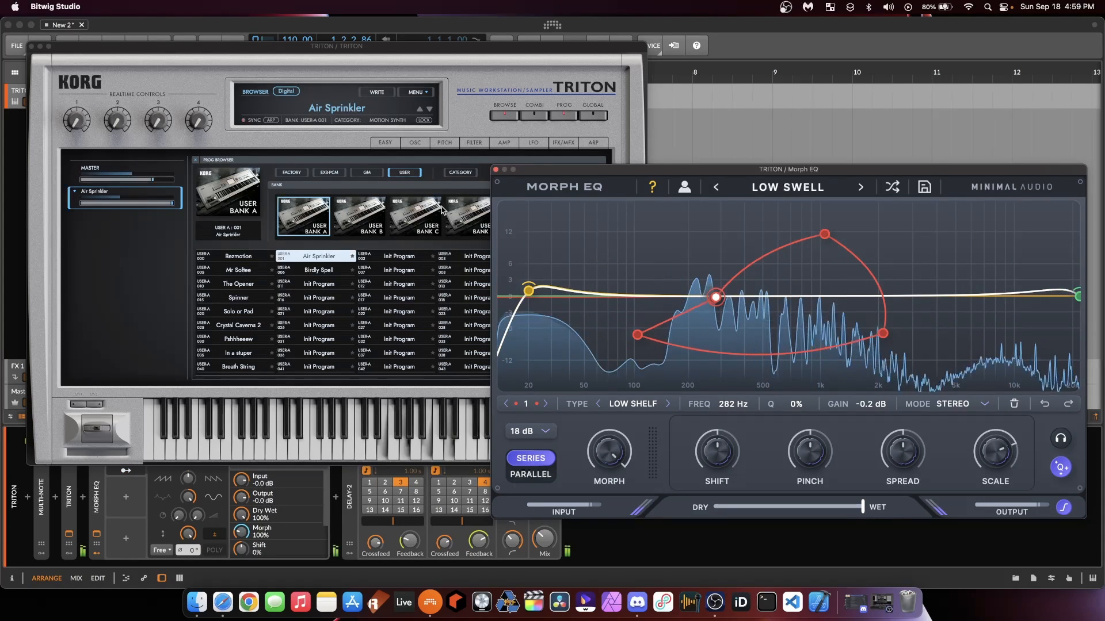
left_click(247, 368)
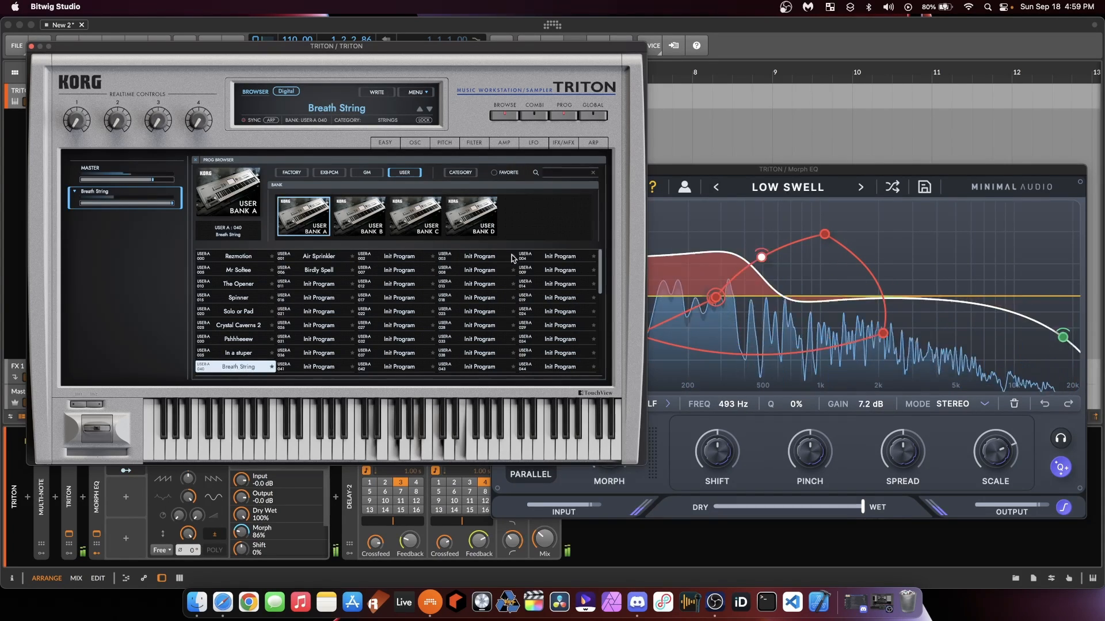
Set Morph EQ's PINCH to -44% and SPREAD to 21%, and switch the output curve beside OUTPUT to its orange mode.
left_click(773, 175)
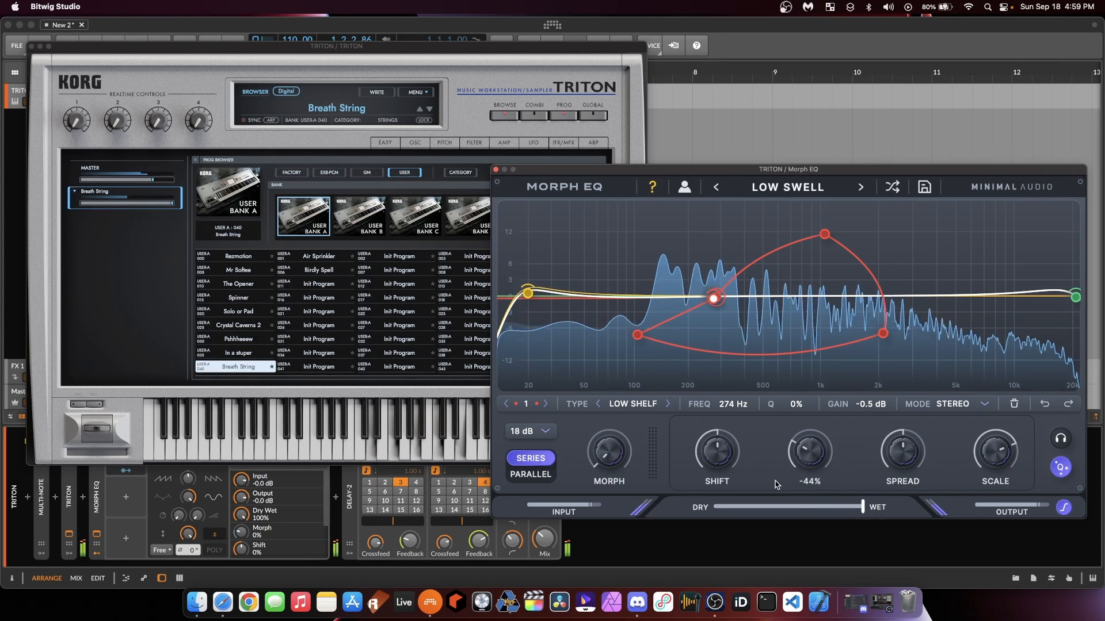
left_click_drag(904, 453, 906, 444)
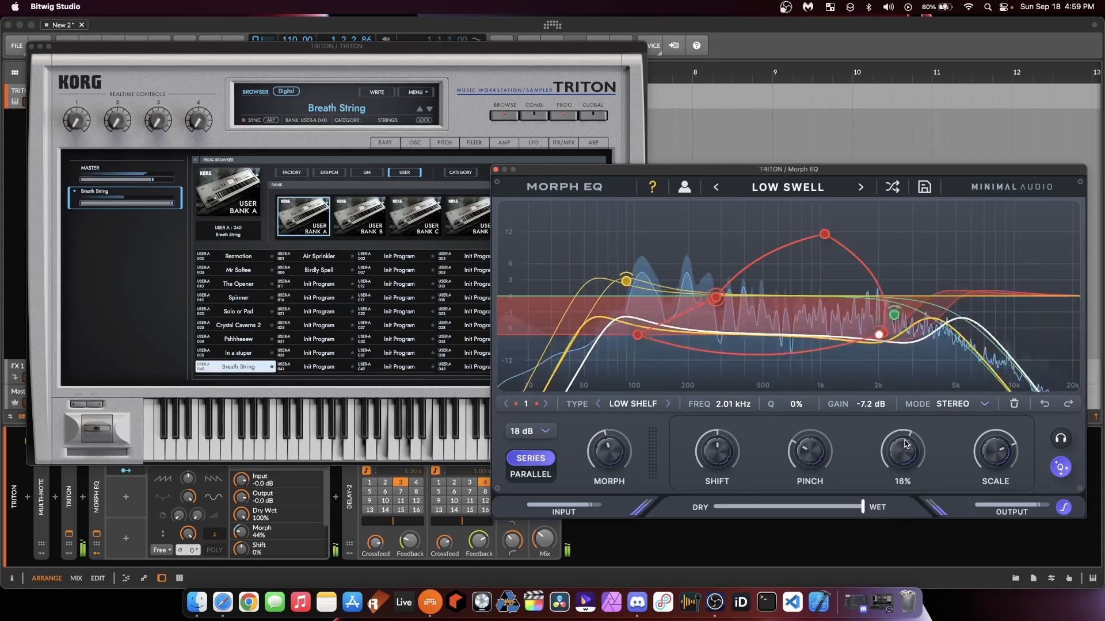
left_click(1068, 513)
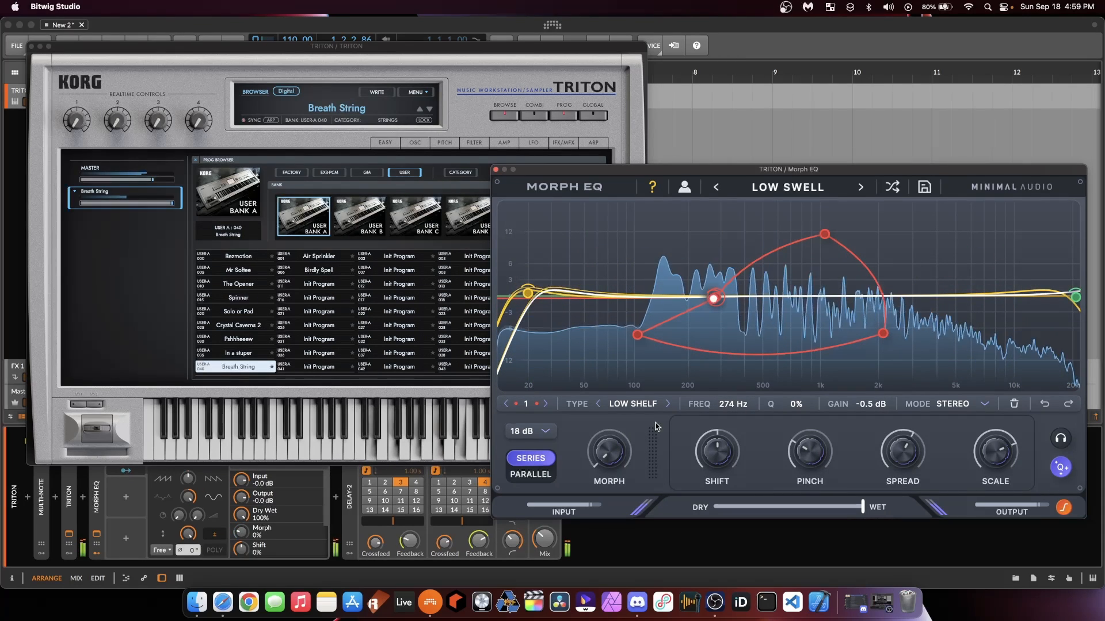
Close the TRITON window, move Morph EQ higher, and hide the plug-in window to reveal the arranger.
left_click(496, 170)
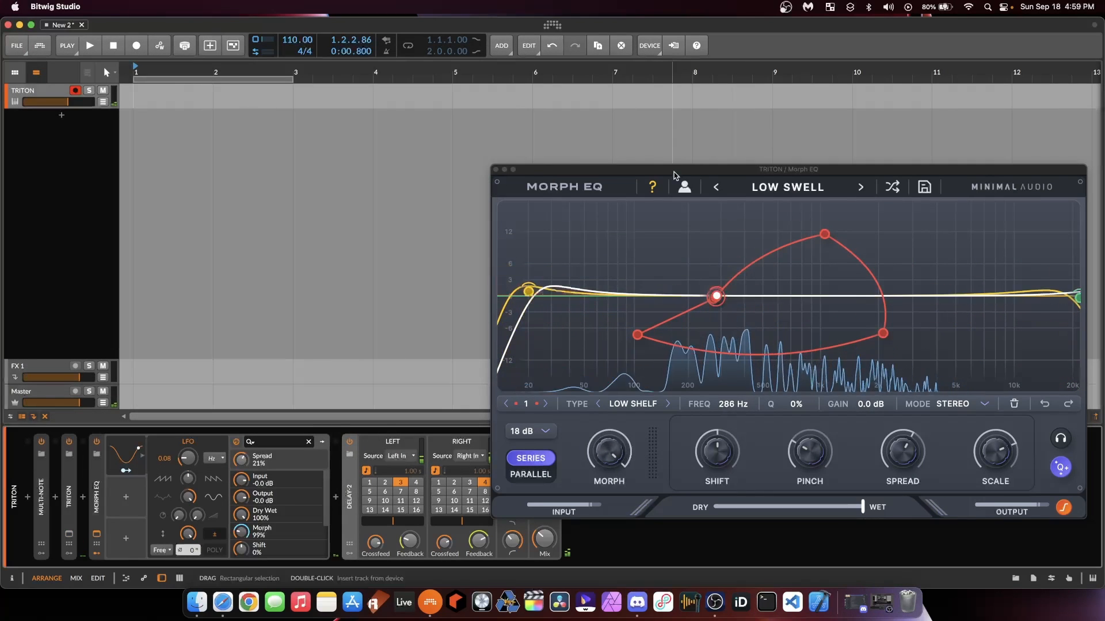
left_click_drag(673, 172, 604, 134)
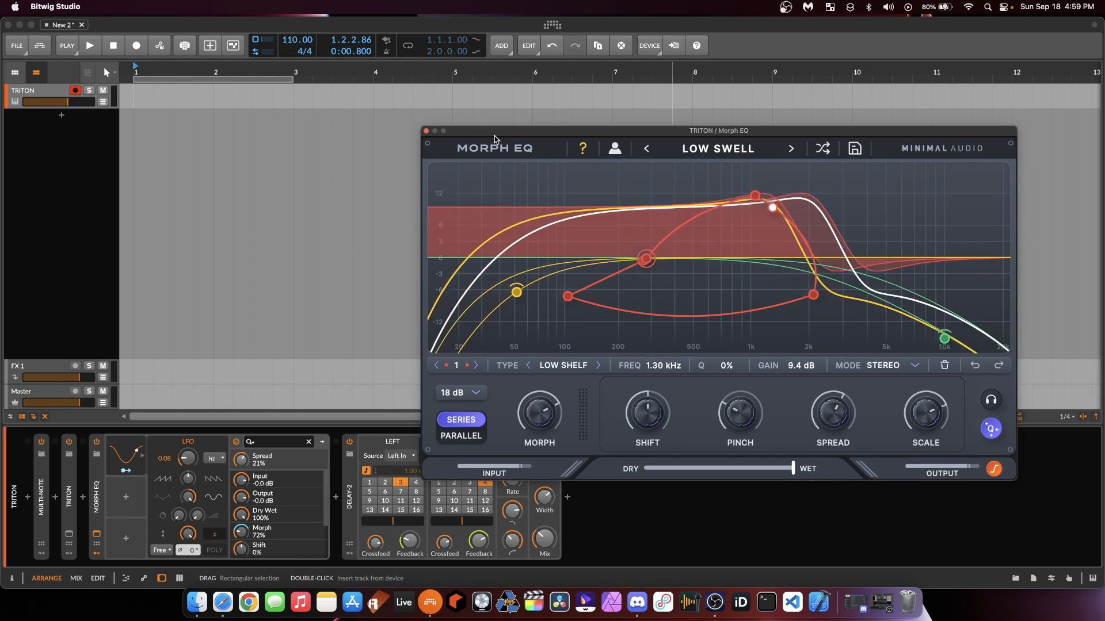
left_click_drag(498, 141, 498, 93)
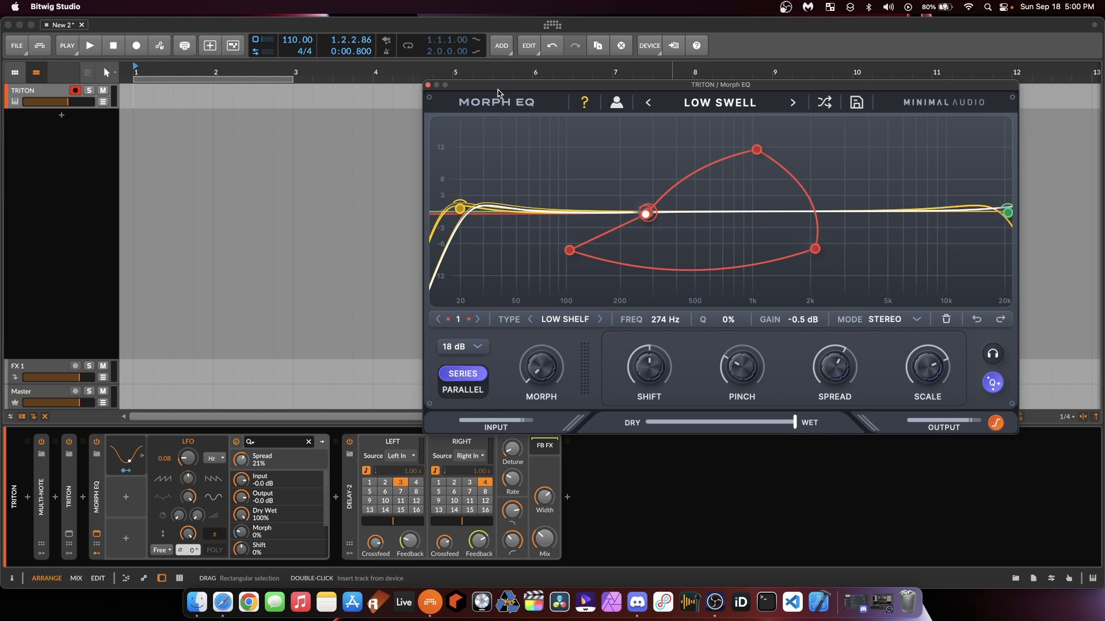
left_click(82, 135)
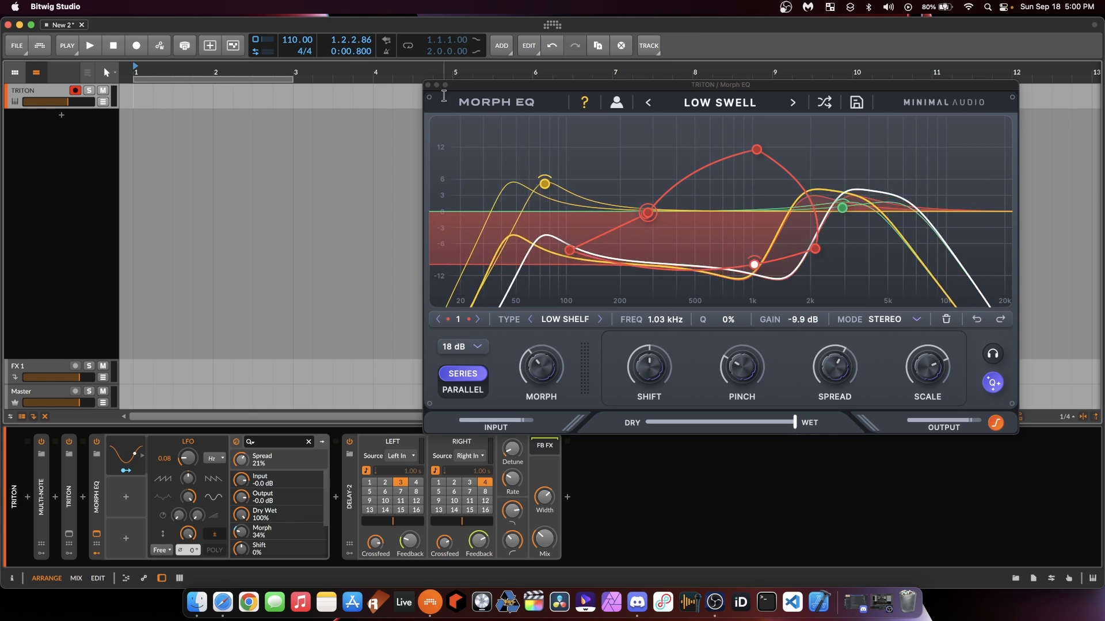
key("alt+super+p")
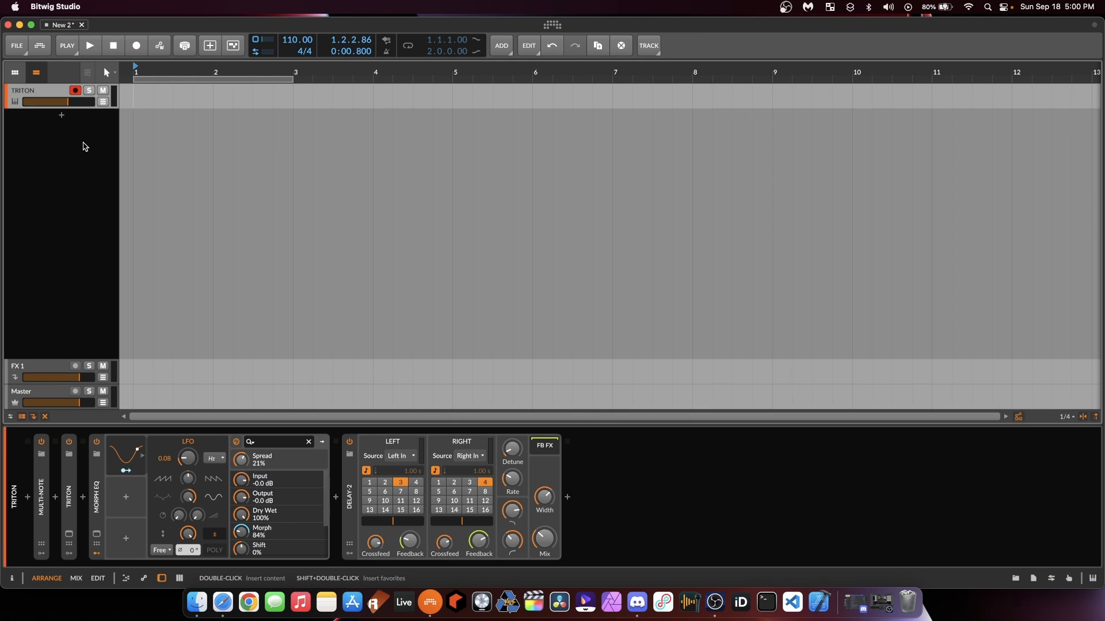
Show the browser, widen it, and switch it to Samples.
left_click(1034, 579)
left_click(1015, 578)
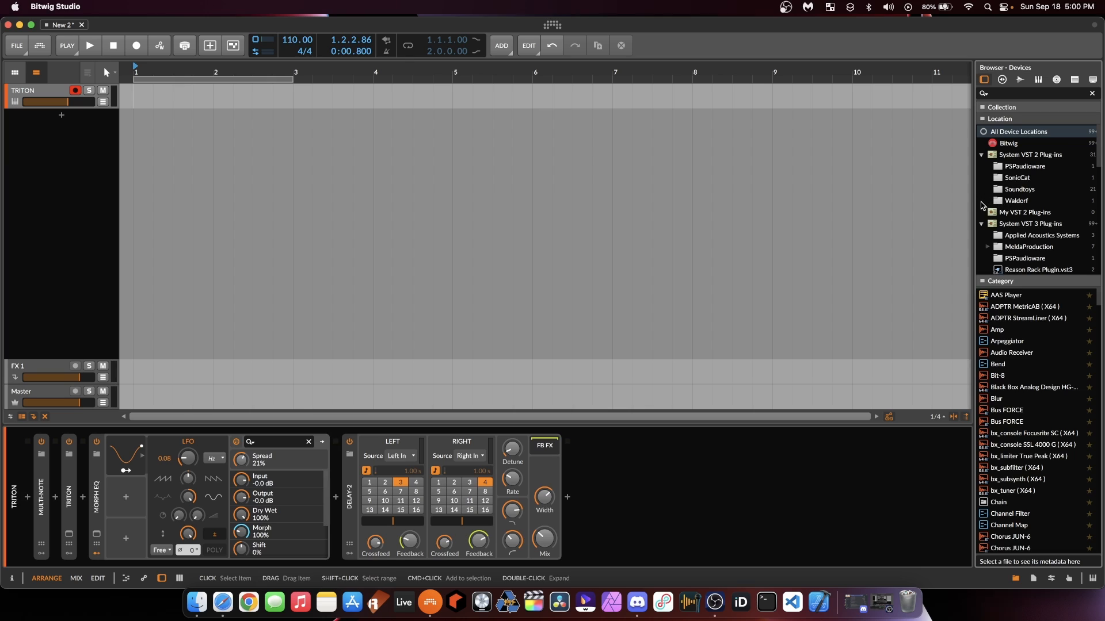
left_click_drag(975, 203, 865, 190)
left_click(948, 81)
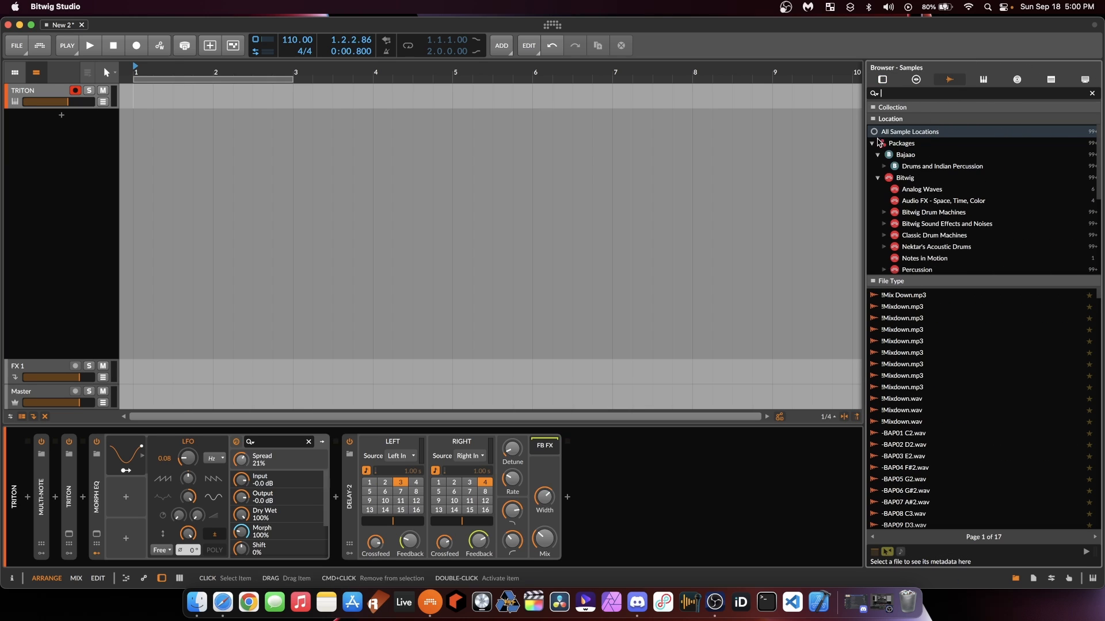
Navigate the sample locations through OG Sample CDS, Zero-G, Jungle Warfare 1, 2 & 3 and VOL 1 to Straight Loops.
left_click(878, 234)
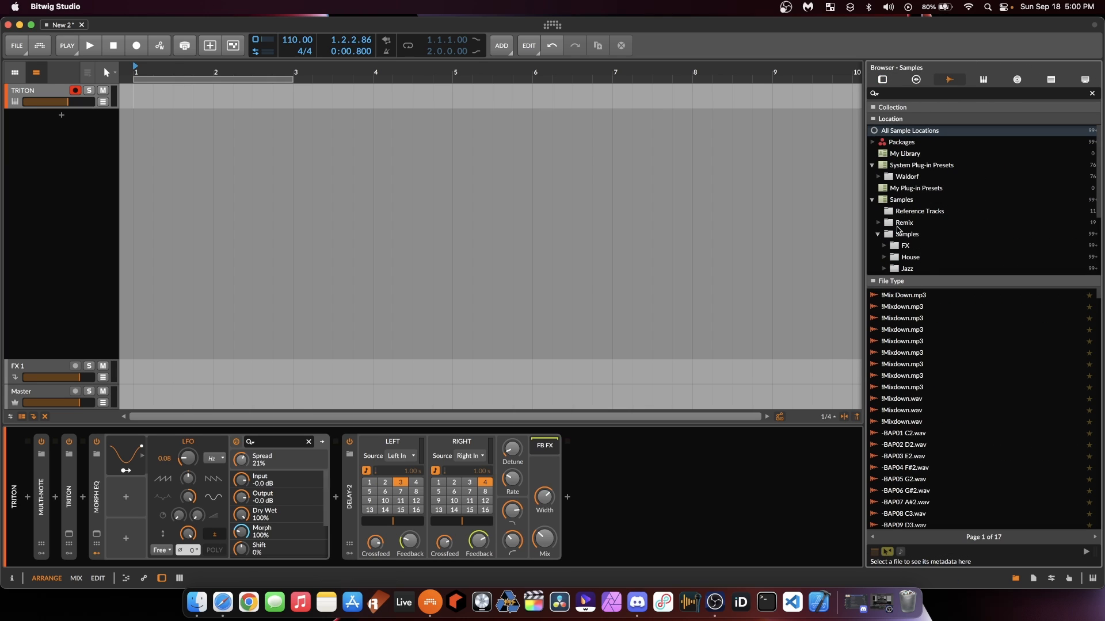
left_click(884, 200)
scroll(889, 206, "down", 5)
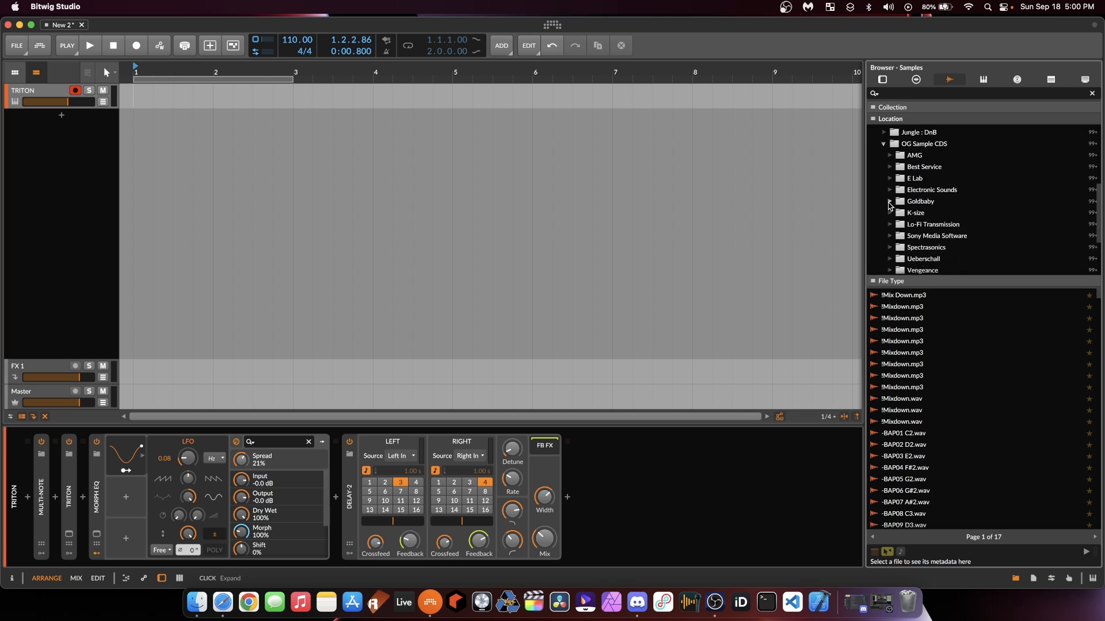
left_click(890, 202)
scroll(893, 219, "down", 5)
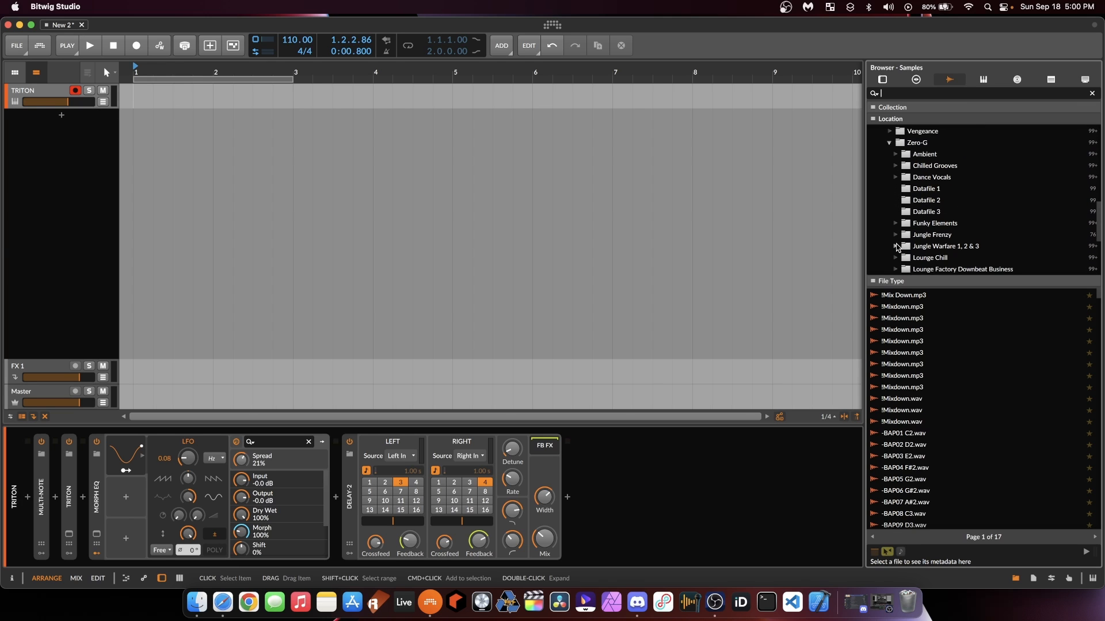
scroll(907, 236, "down", 2)
scroll(908, 233, "down", 3)
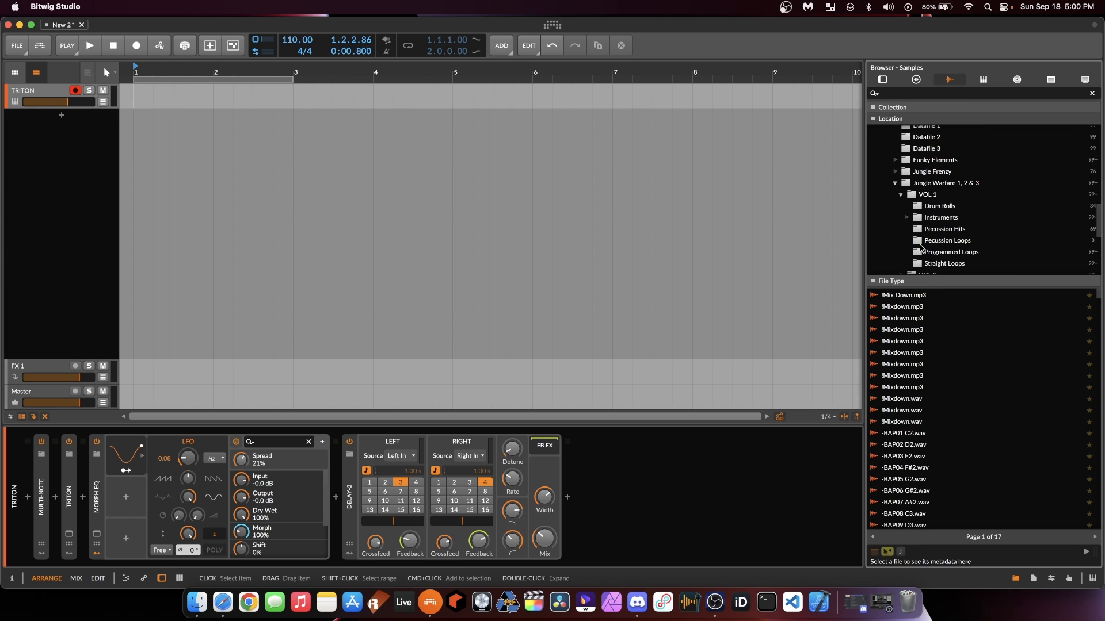
left_click(934, 263)
Place Amen Version 162bpm.wav on a new track at bar 1 and enable looping over a 2.3.0.00 region.
left_click(920, 330)
left_click(917, 344)
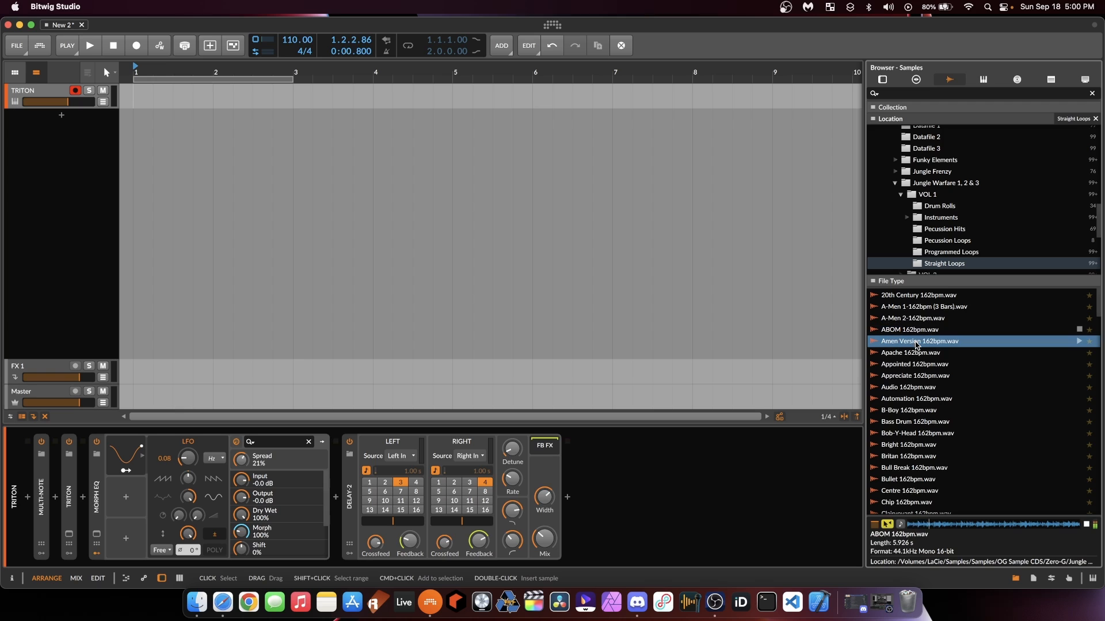
left_click_drag(910, 345, 137, 115)
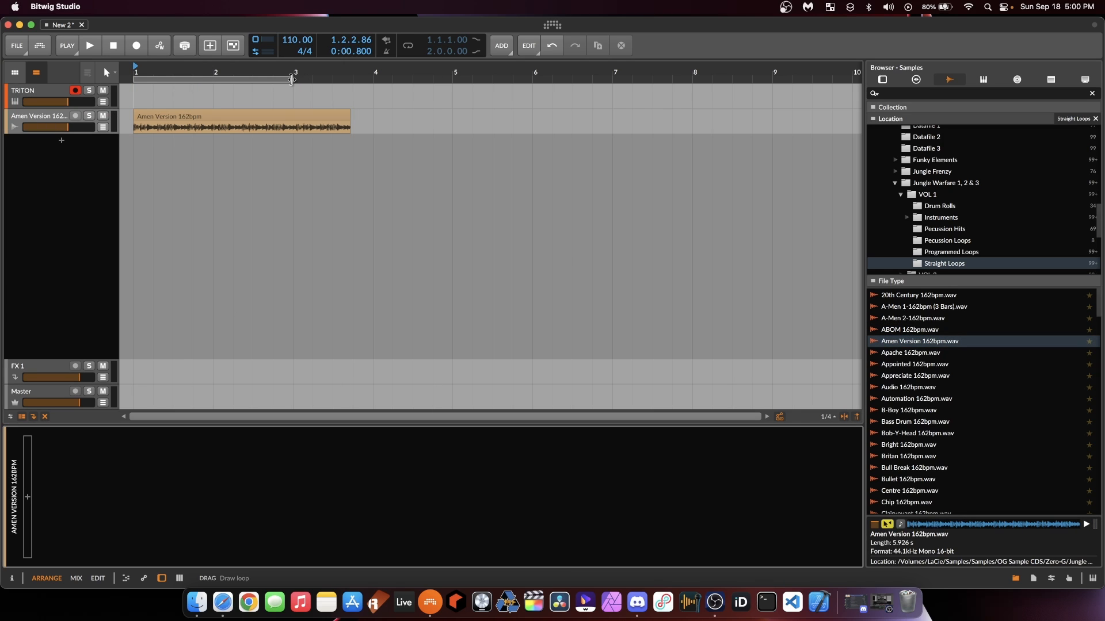
left_click_drag(291, 80, 342, 81)
left_click(408, 45)
Insert Morph EQ on the Amen Version track and load its COBRA preset.
left_click(128, 504)
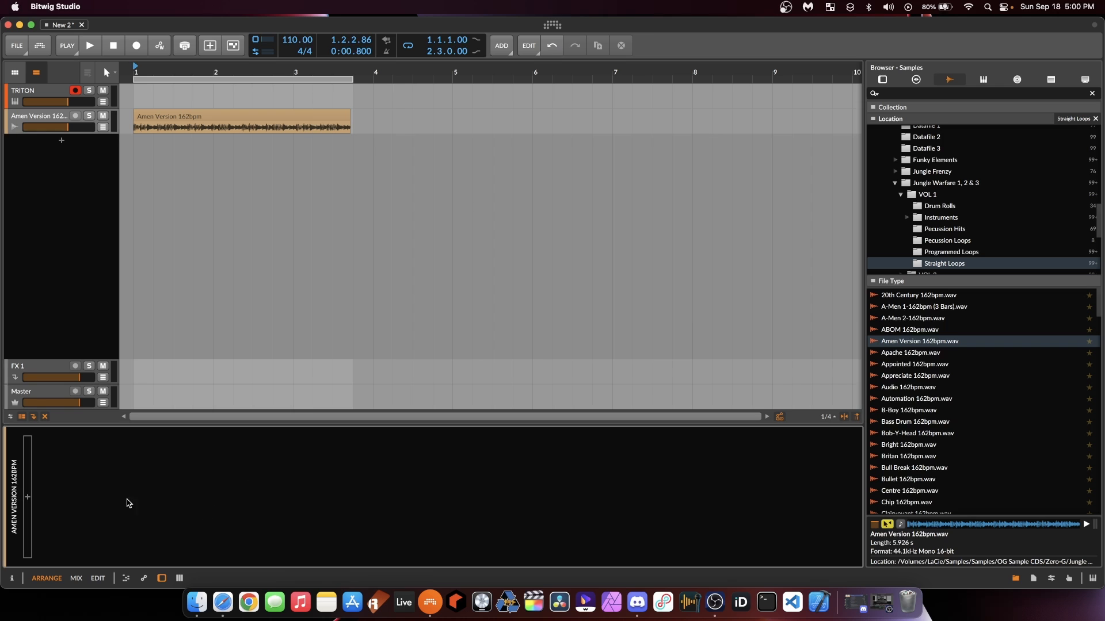
left_click(27, 498)
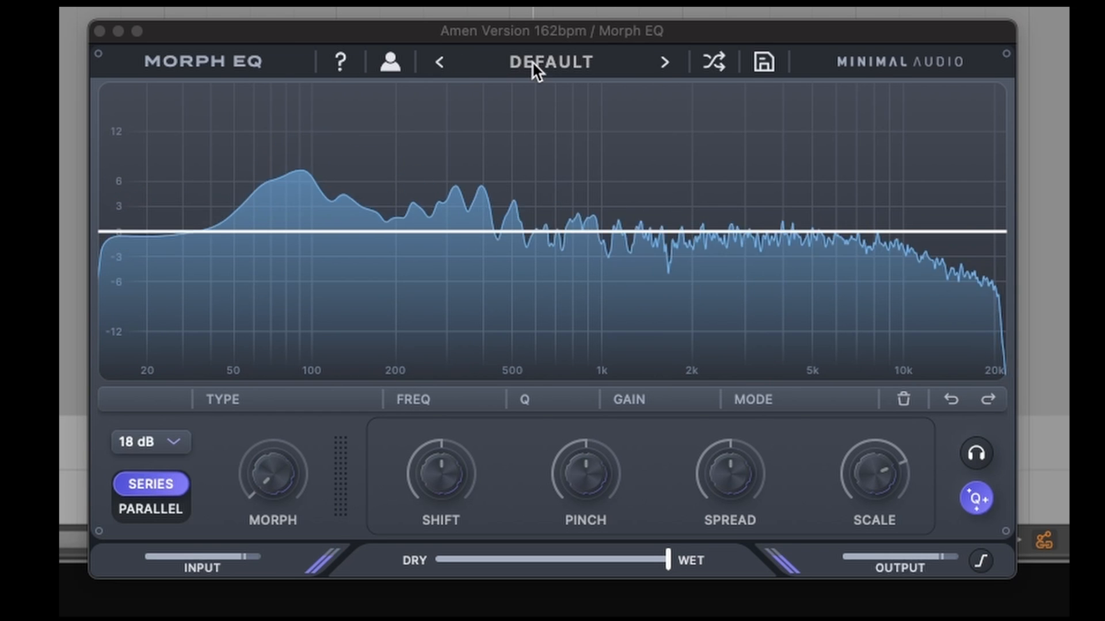
left_click(531, 60)
mouse_move(611, 129)
left_click(764, 183)
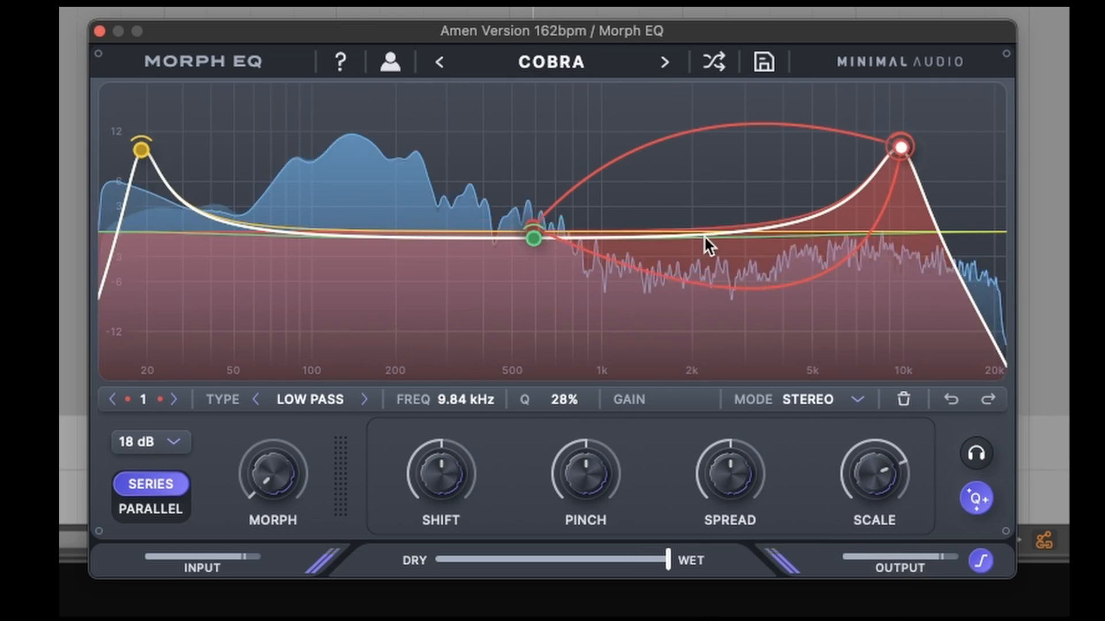
Raise COBRA's MORPH amount, switch to PARALLEL, and set the output curve beside OUTPUT to its orange mode.
left_click_drag(298, 498, 422, 471)
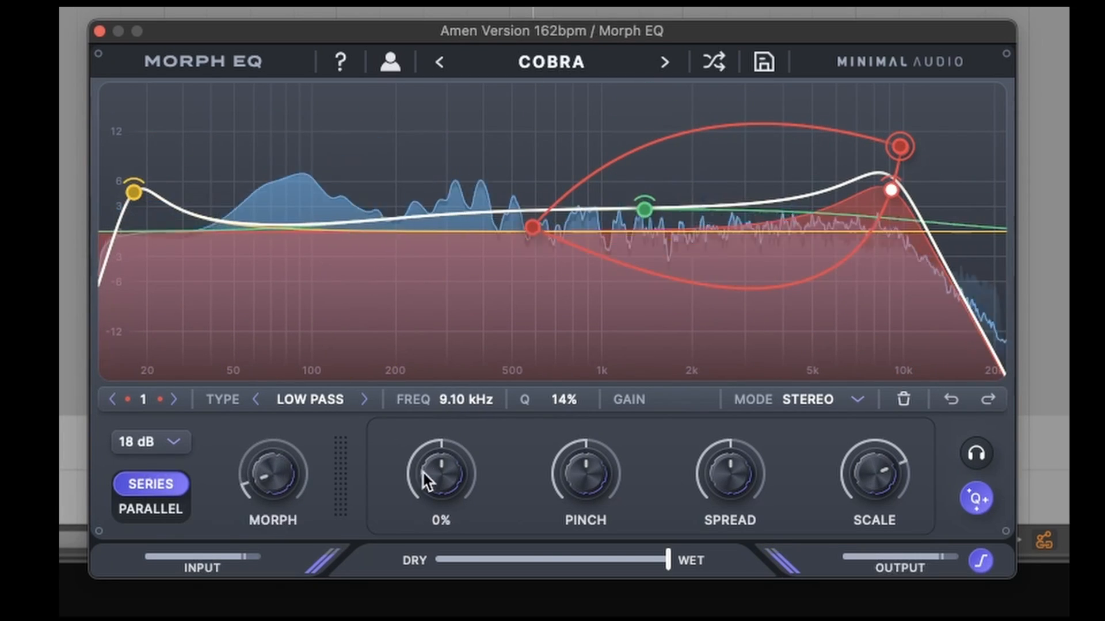
left_click(158, 513)
left_click_drag(269, 506, 380, 455)
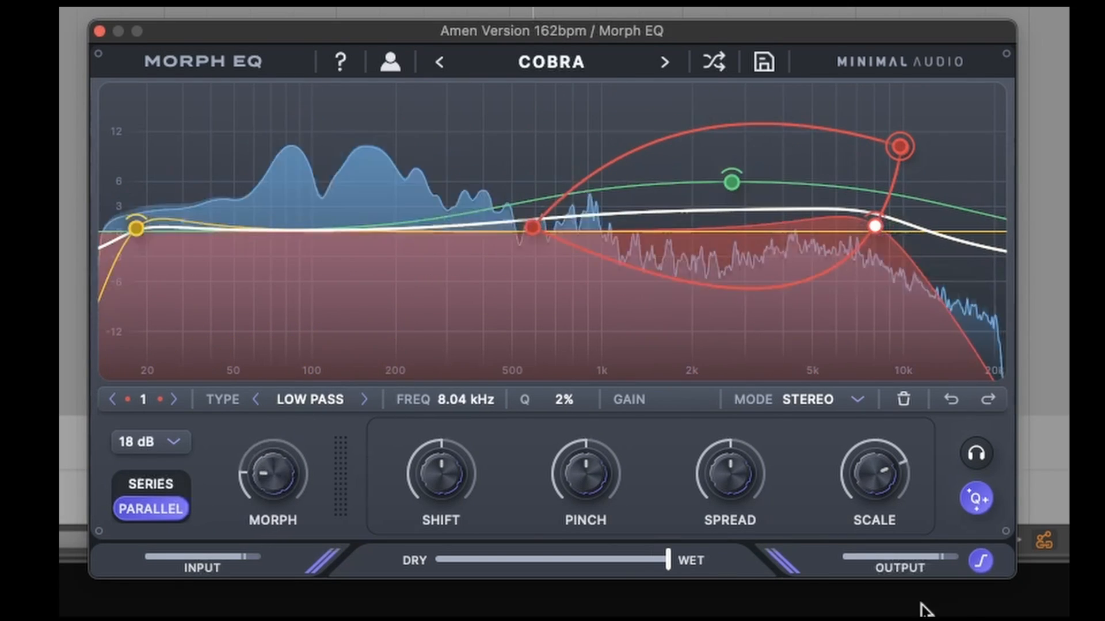
left_click(979, 569)
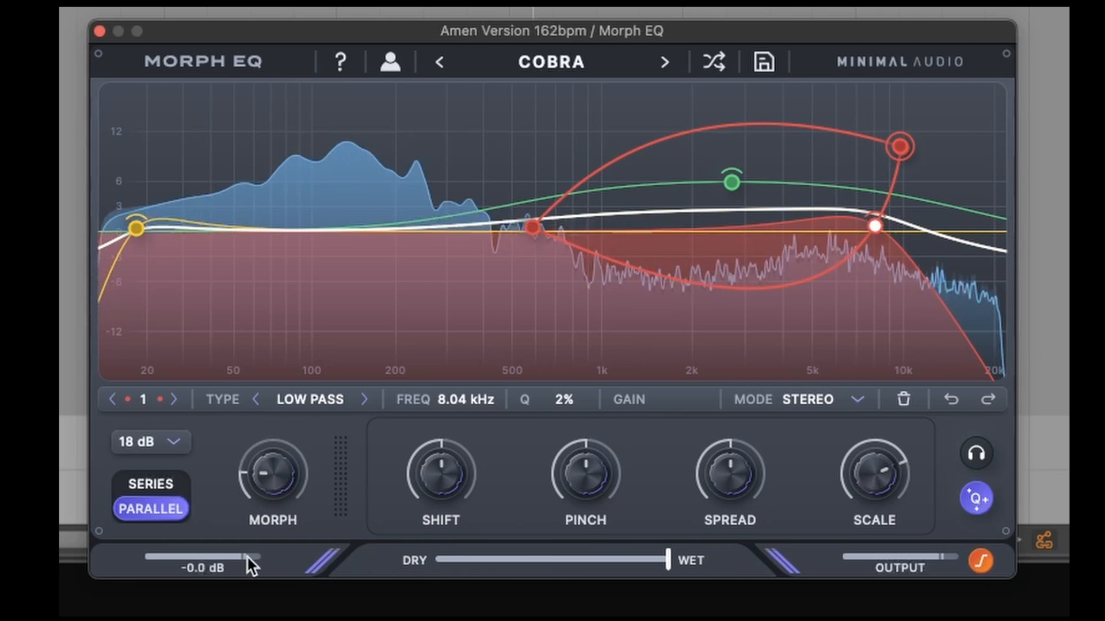
Sweep COBRA's MORPH with the input boosted and routing switched to SERIES, and reset the input to 0 dB with the purple output curve.
left_click_drag(247, 556, 261, 557)
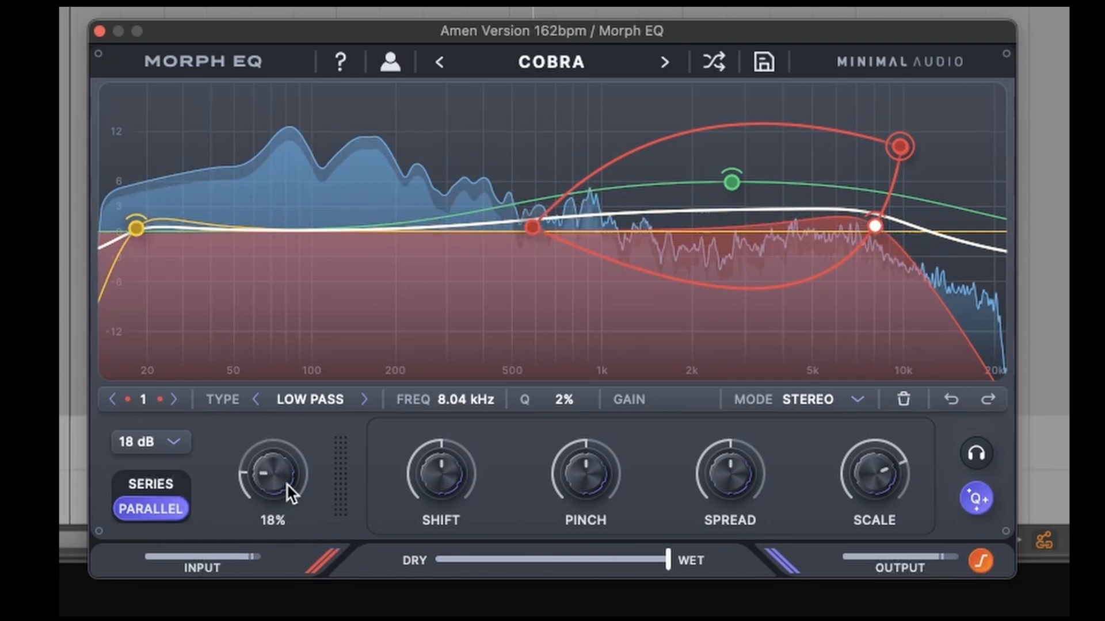
left_click_drag(287, 483, 324, 412)
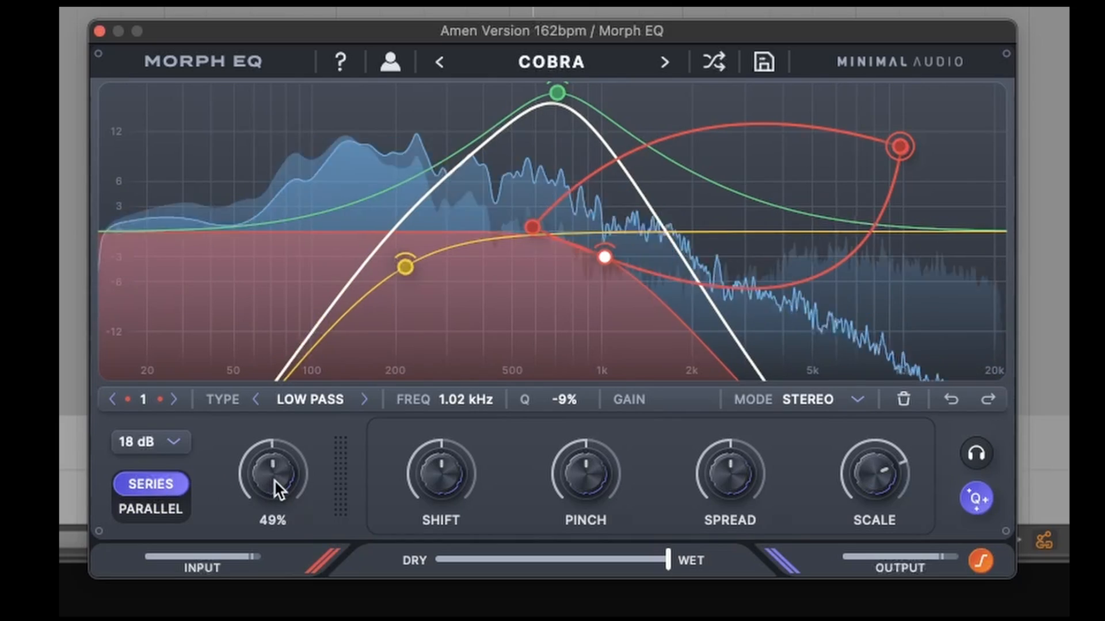
left_click_drag(274, 478, 358, 486)
left_click(986, 562)
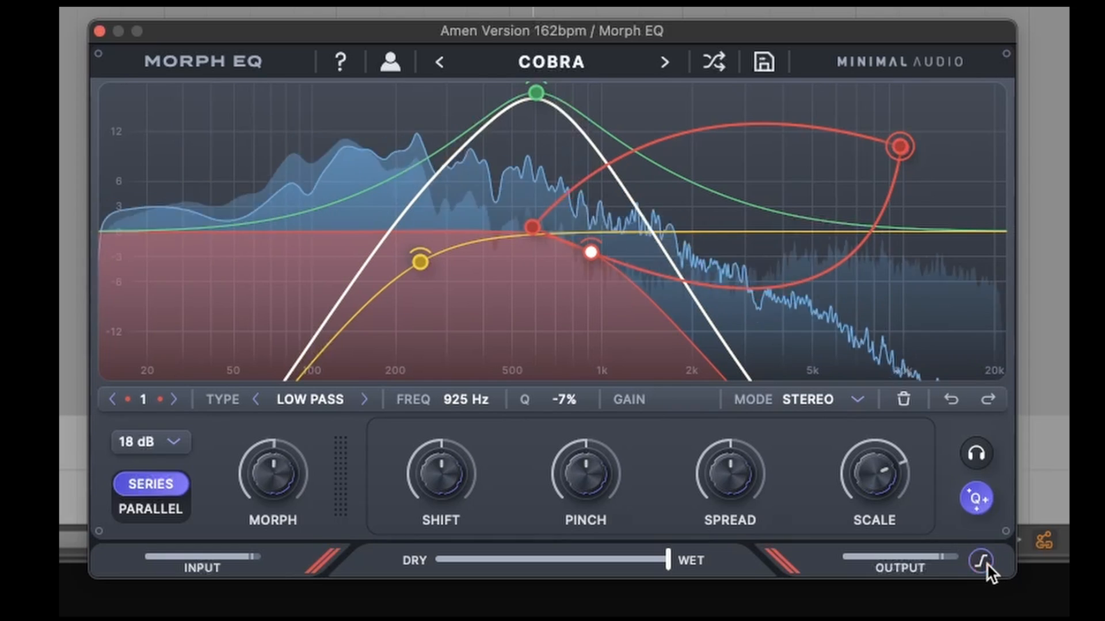
double_click(251, 557)
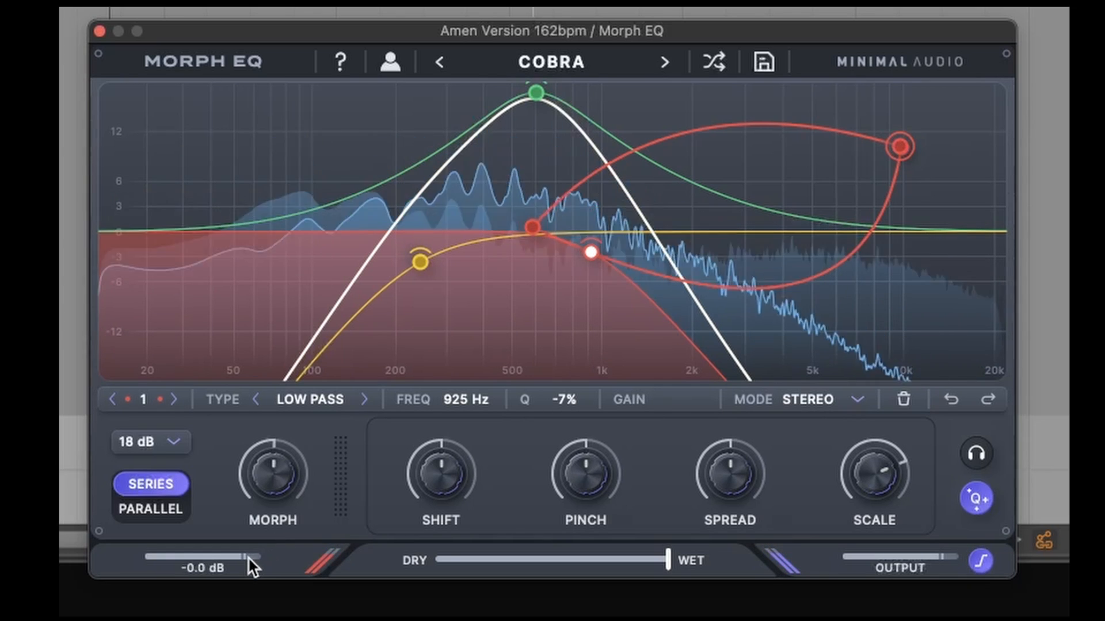
Audition the CRUSH preset and load AEOLIAN from 2 - ABSTRACT, raising MORPH on each.
left_click(664, 62)
left_click_drag(313, 482, 415, 485)
left_click(598, 62)
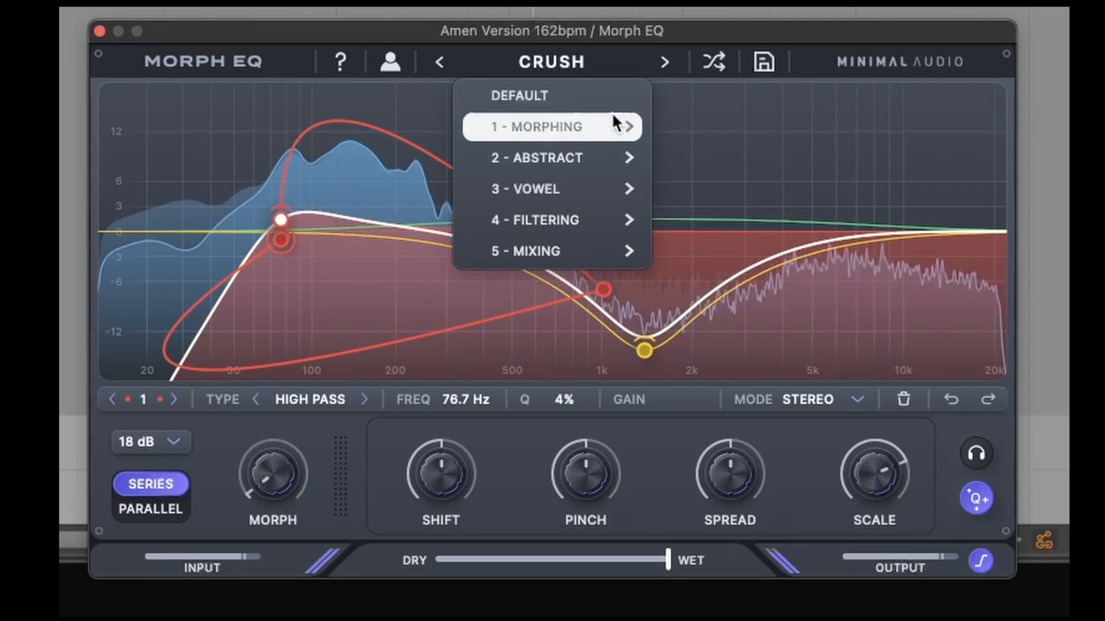
mouse_move(611, 158)
left_click(784, 188)
left_click_drag(285, 487, 393, 345)
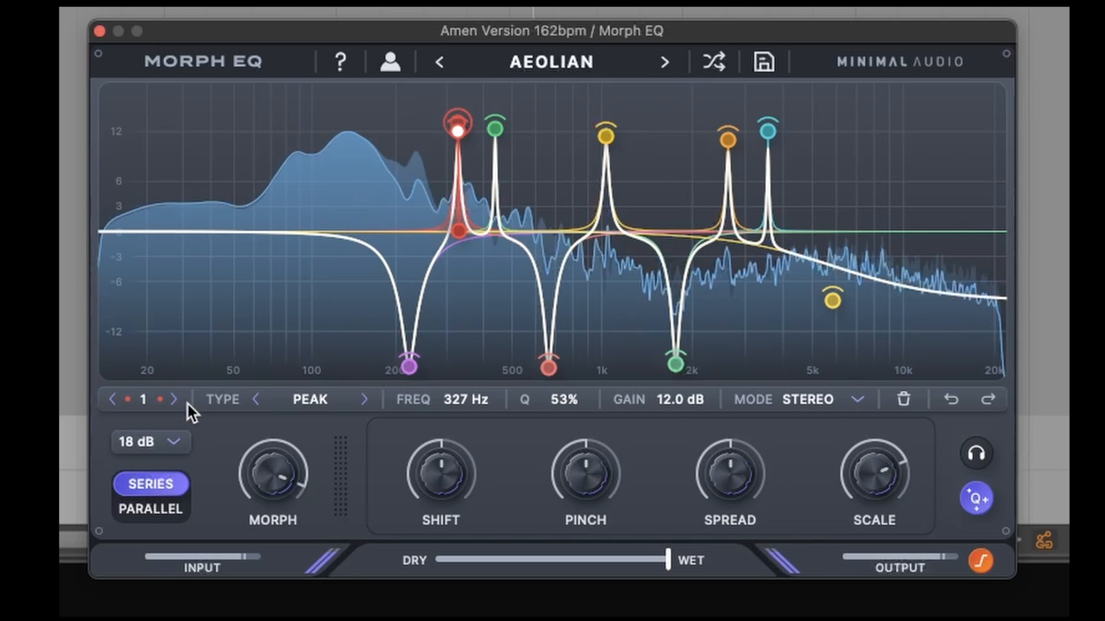
Raise AEOLIAN's input level and compare the purple and orange output curves, ending on the orange mode.
left_click_drag(247, 561, 254, 555)
left_click(987, 564)
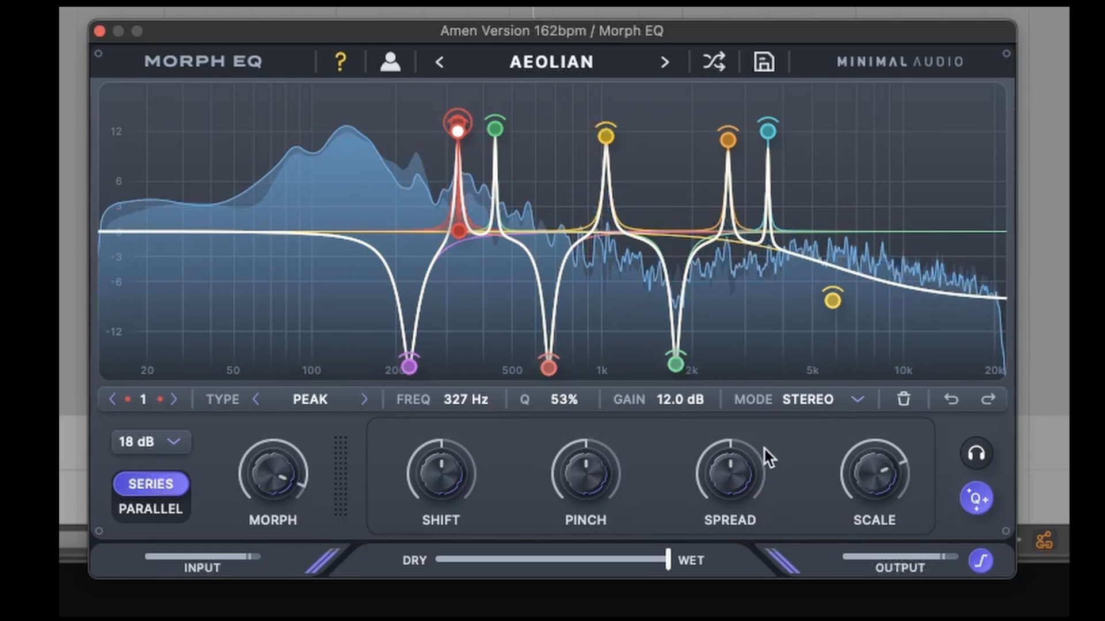
left_click(986, 566)
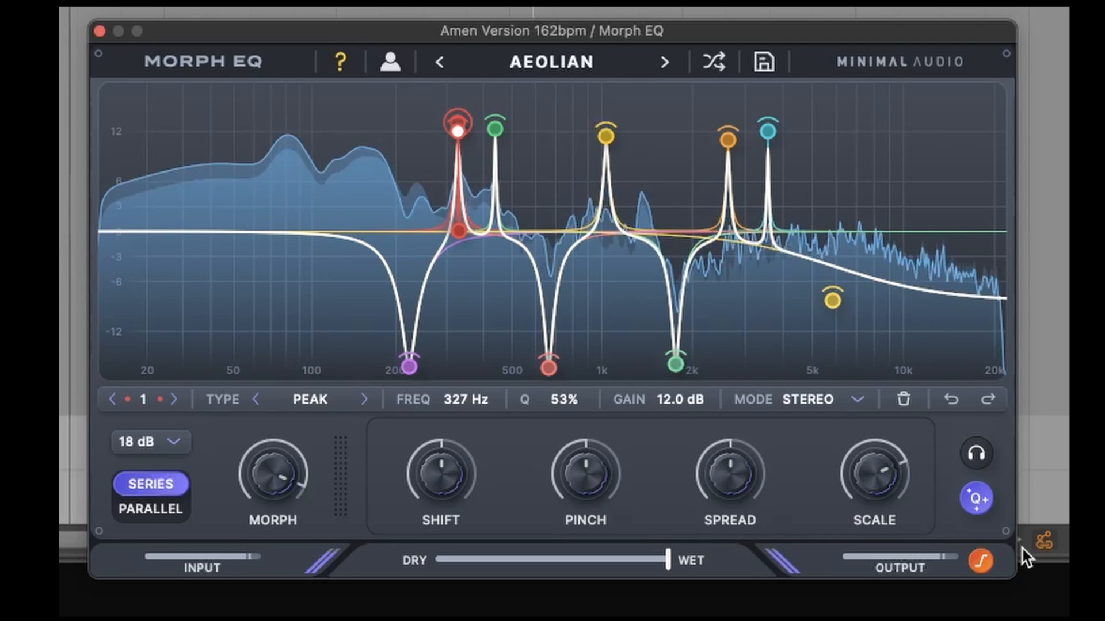
Raise AEOLIAN's SPREAD above center and sweep MORPH up to its maximum.
mouse_move(754, 471)
left_click_drag(754, 471, 765, 439)
mouse_move(288, 482)
left_click_drag(289, 475, 337, 363)
left_click_drag(344, 426, 347, 338)
Lower AEOLIAN's PINCH below zero and SPREAD to about -35%, and reduce SCALE and MORPH.
left_click_drag(586, 468, 585, 546)
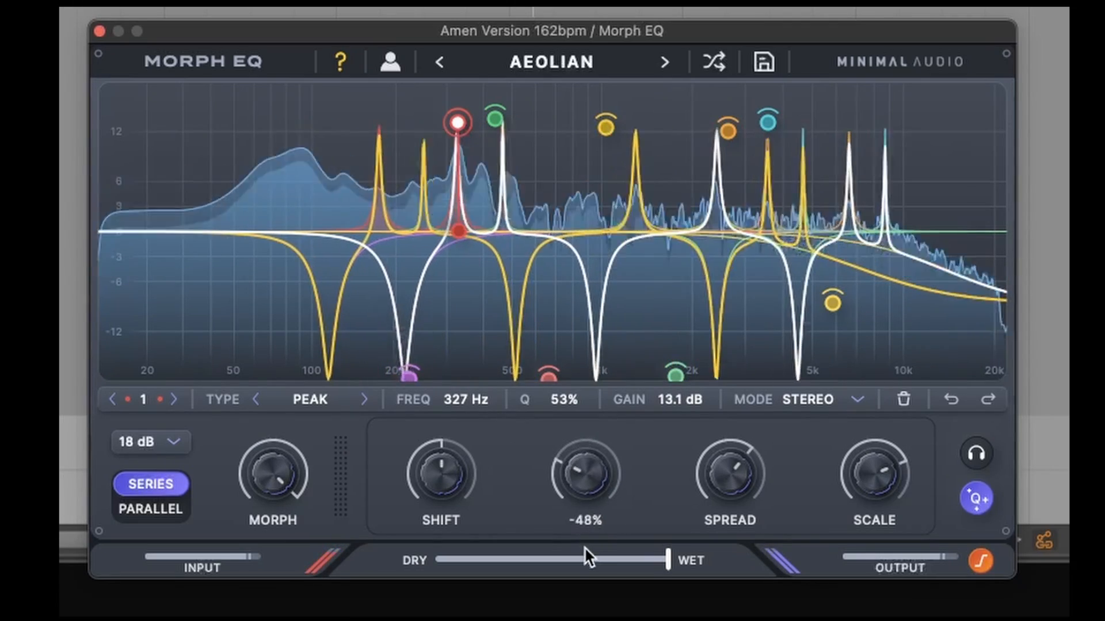
left_click_drag(729, 472, 727, 557)
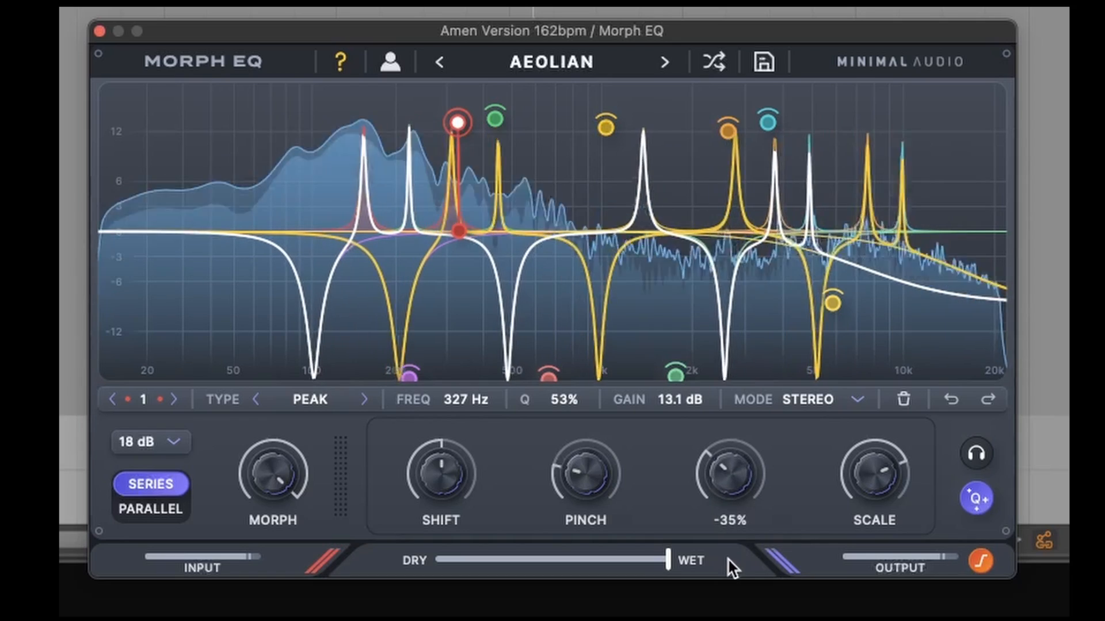
left_click_drag(863, 500, 863, 570)
left_click_drag(275, 476, 280, 619)
Audition the ANCHOR preset by raising its MORPH, and move on to the ANTISPIN preset.
left_click(663, 65)
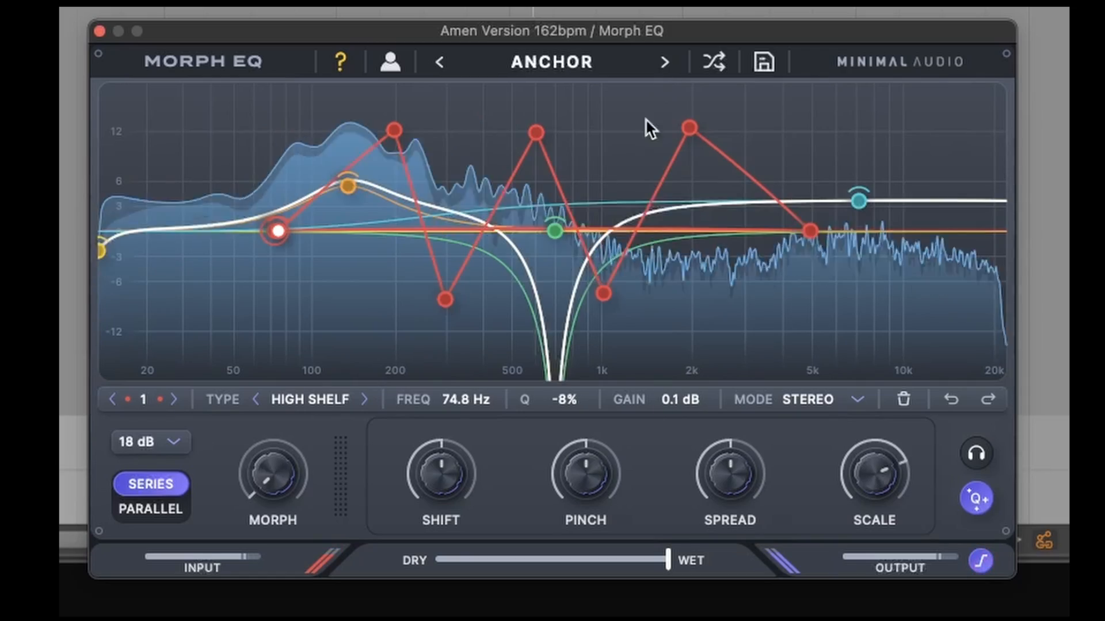
mouse_move(316, 451)
left_mouse_down()
mouse_move(296, 419)
mouse_move(304, 389)
mouse_move(351, 321)
mouse_move(330, 433)
mouse_move(319, 427)
mouse_move(327, 415)
mouse_move(329, 438)
left_mouse_up()
left_click(665, 62)
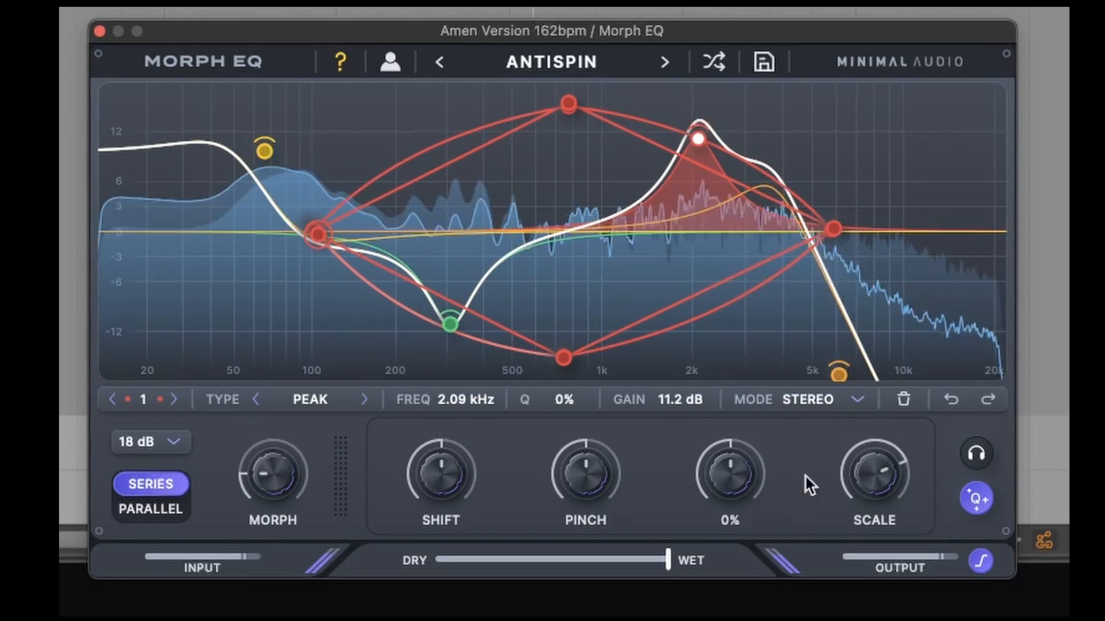
Raise ANTISPIN's SCALE slightly, vary SPREAD around zero, and lower PINCH below zero.
mouse_move(876, 471)
left_mouse_down()
mouse_move(877, 448)
mouse_move(875, 464)
left_mouse_up()
mouse_move(740, 470)
left_mouse_down()
mouse_move(743, 454)
mouse_move(737, 525)
mouse_move(734, 464)
mouse_move(730, 501)
mouse_move(728, 488)
left_mouse_up()
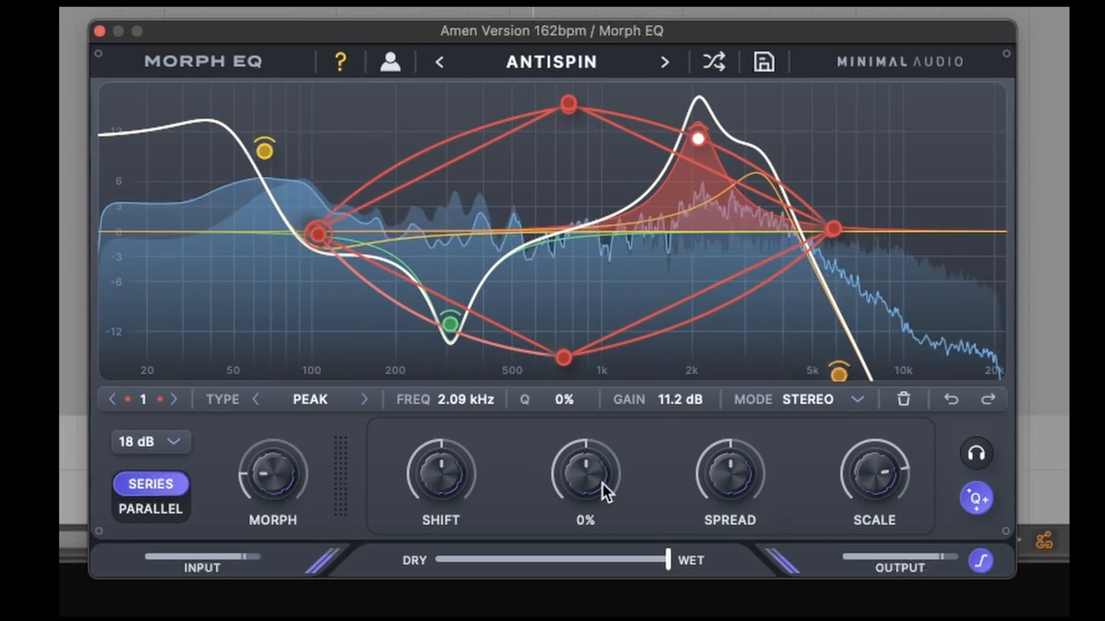
left_click_drag(602, 482, 614, 506)
Set ANTISPIN's output curve to its orange mode, raise MORPH to 100%, and close the Morph EQ window.
left_click(980, 561)
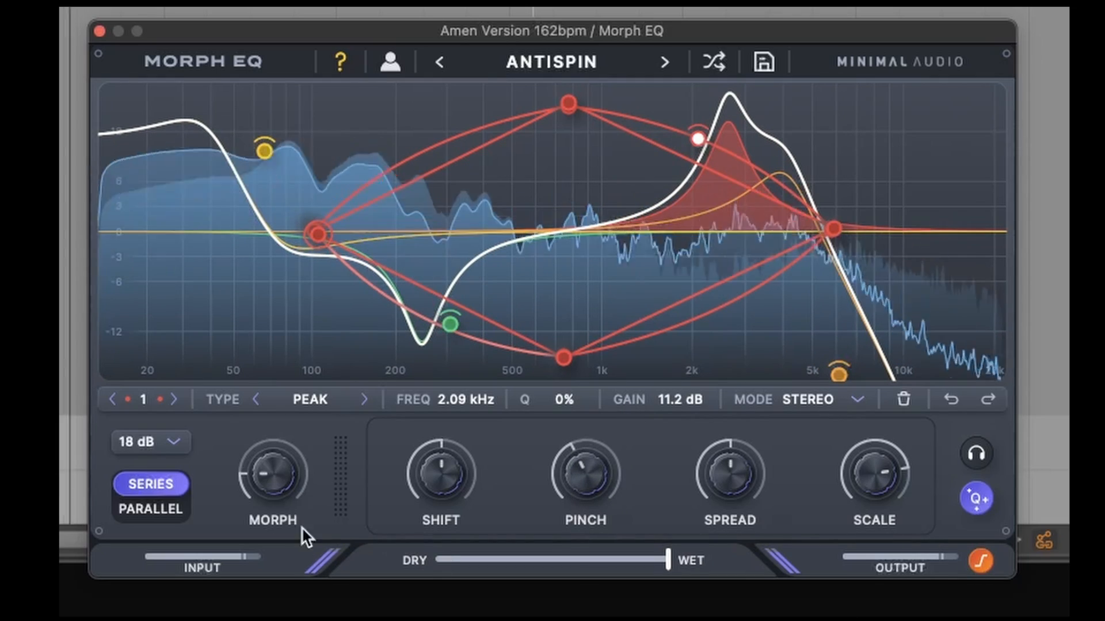
left_click_drag(301, 526, 437, 286)
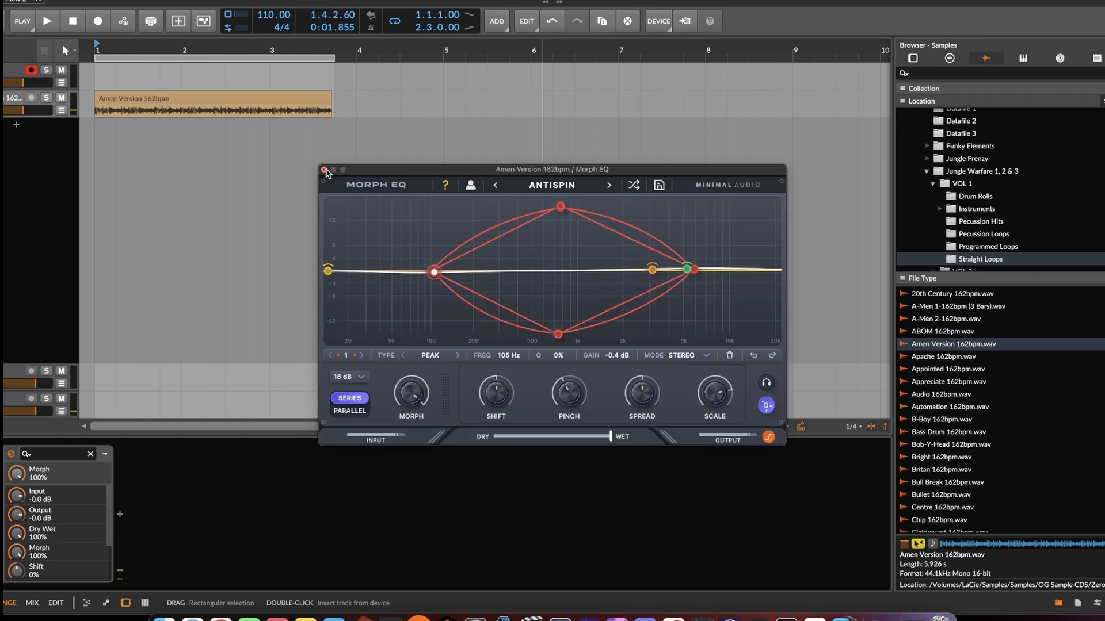
left_click(324, 170)
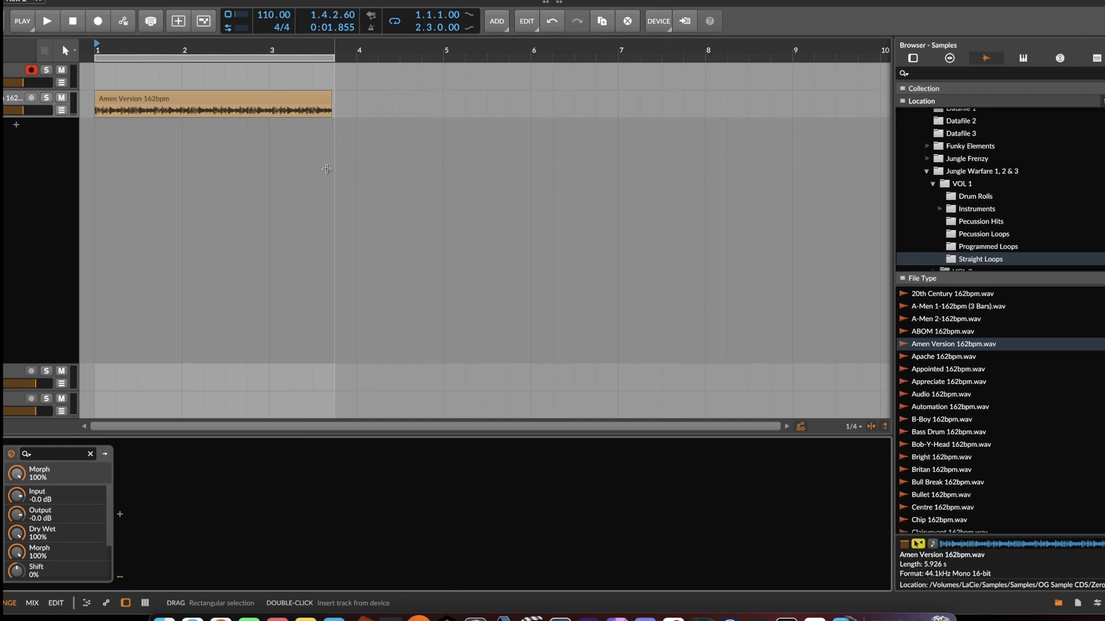